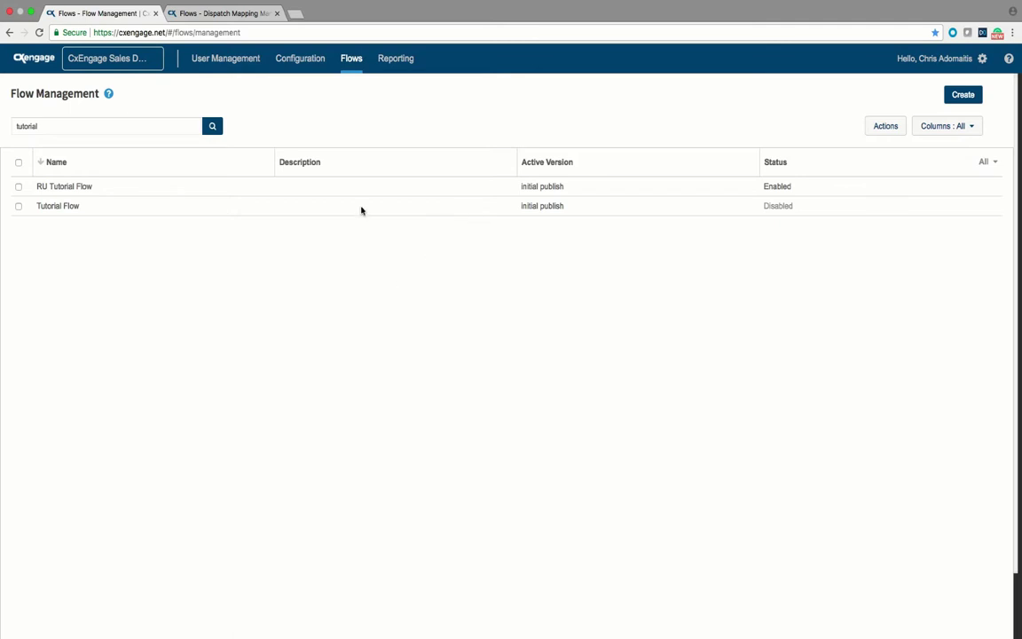
Step: Open the Media page in a new browser tab from its link's context menu
{"action": "mouse_move", "coordinate": [358, 71]}
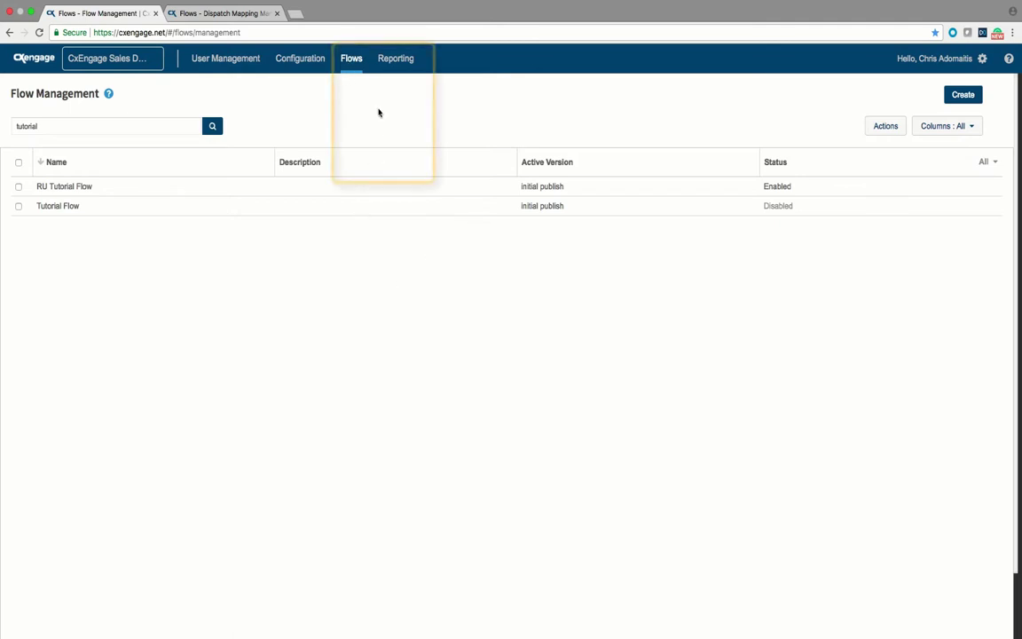
{"action": "right_click", "coordinate": [371, 170]}
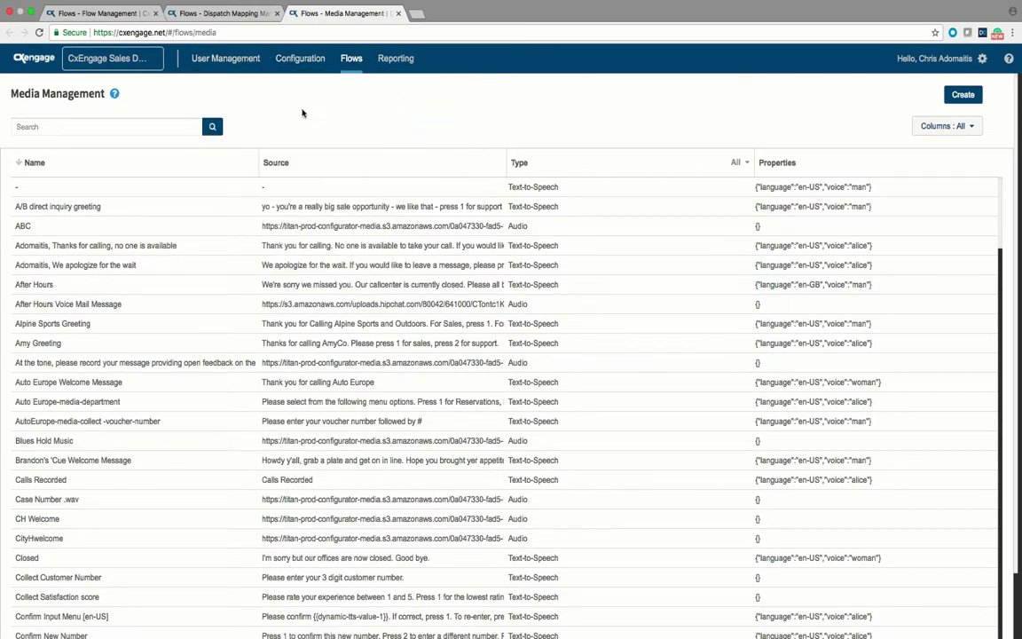
Step: Back in Flow Management, create a Customer-type flow named 'Tutorial SMS Flow'
{"action": "left_click", "coordinate": [108, 14]}
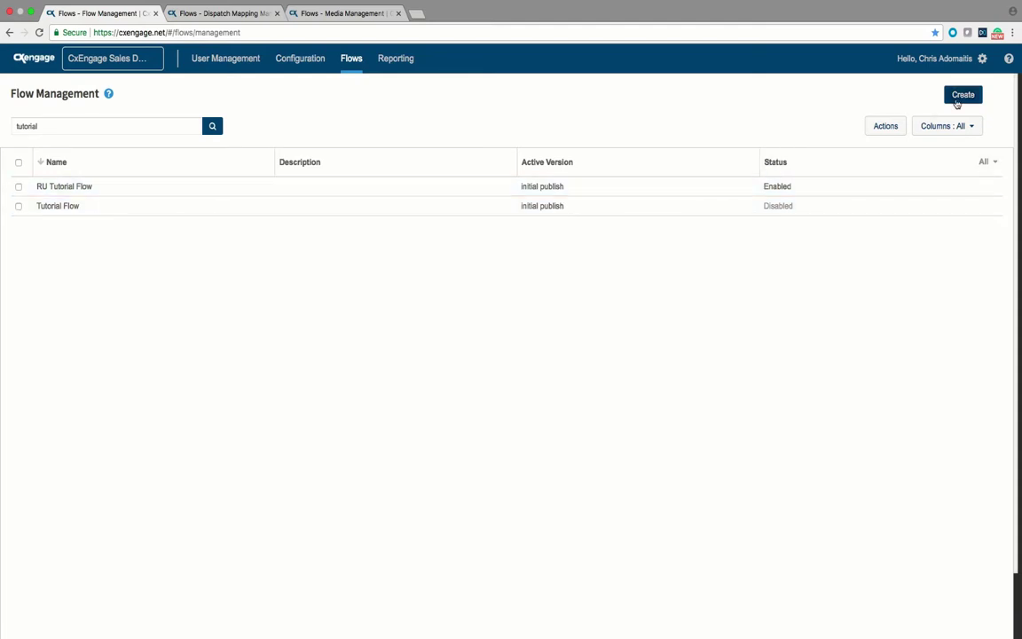
{"action": "left_click", "coordinate": [960, 96]}
{"action": "left_click", "coordinate": [562, 148]}
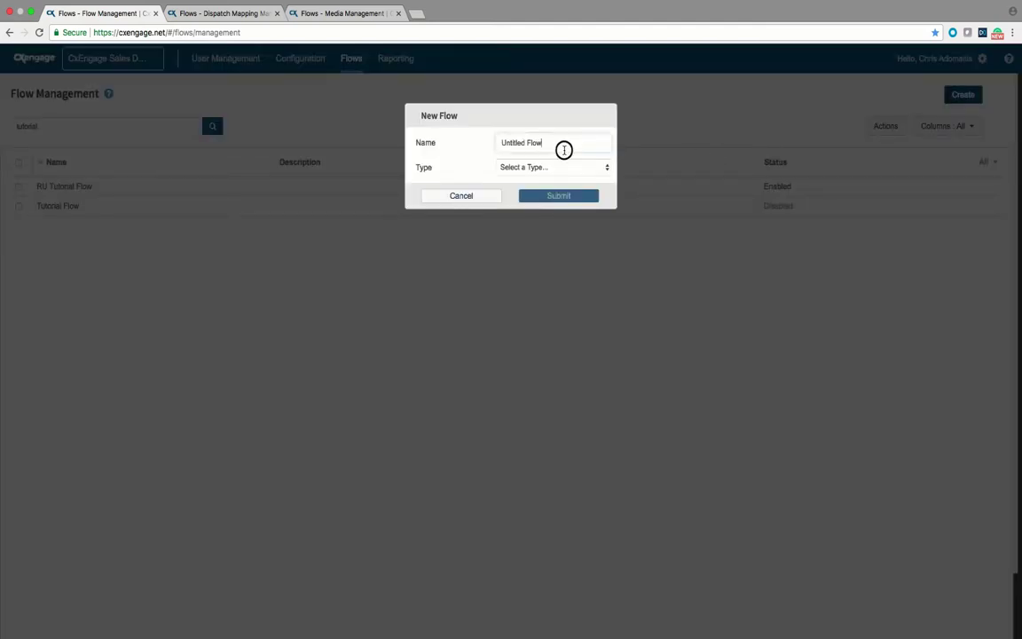
{"action": "type", "text": "Tu"}
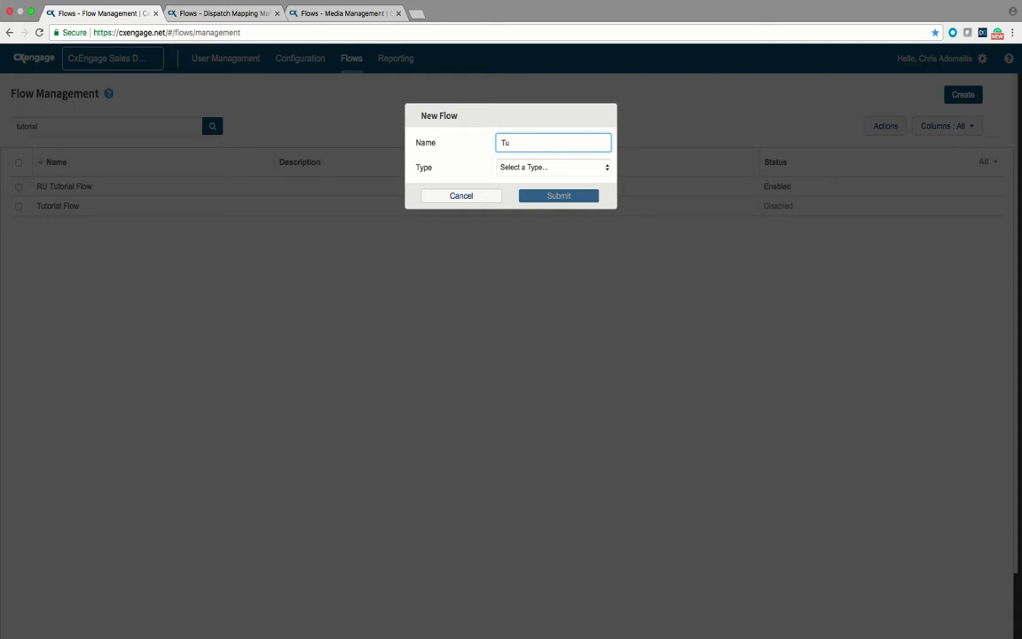
{"action": "type", "text": "torial SMS Flow"}
{"action": "left_click", "coordinate": [593, 166]}
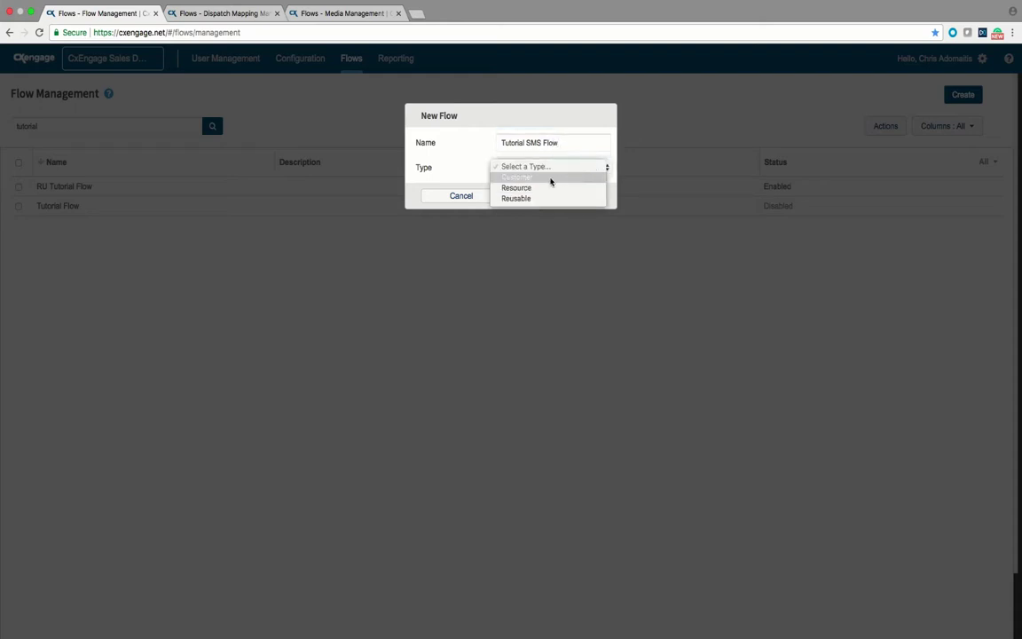
{"action": "left_click", "coordinate": [543, 178]}
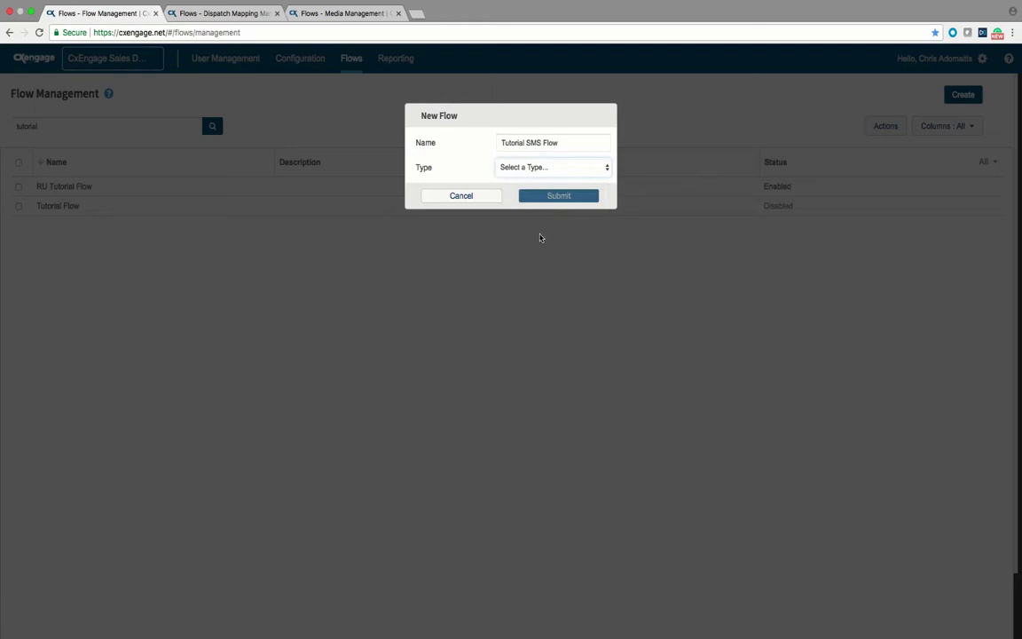
{"action": "left_click", "coordinate": [548, 197]}
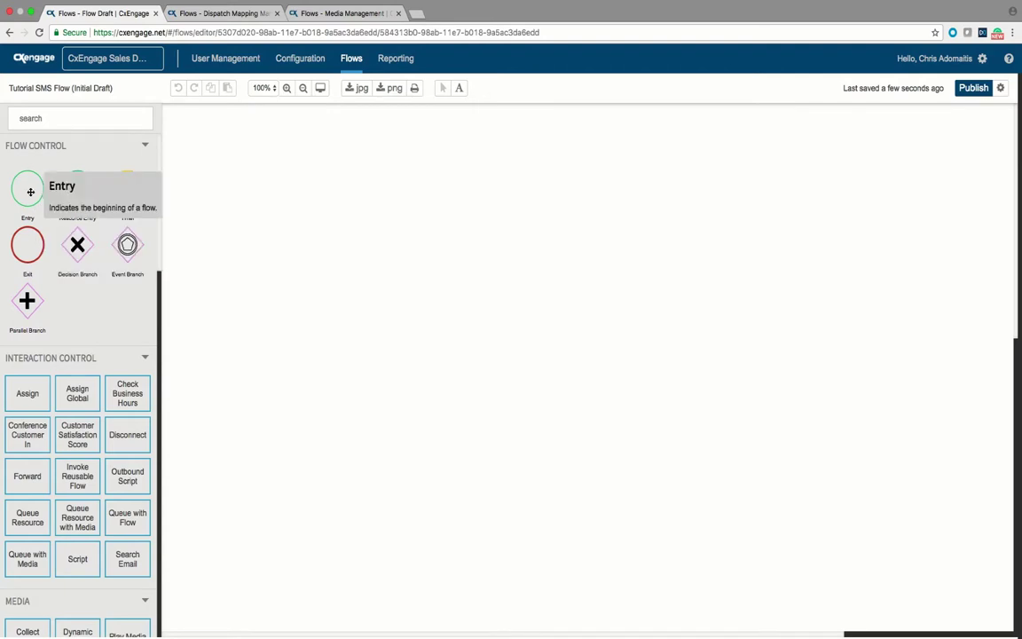
Step: Place an entry point and a Queue with Media step using SMS Demo Queue
{"action": "left_click_drag", "start_coordinate": [27, 188], "coordinate": [235, 198]}
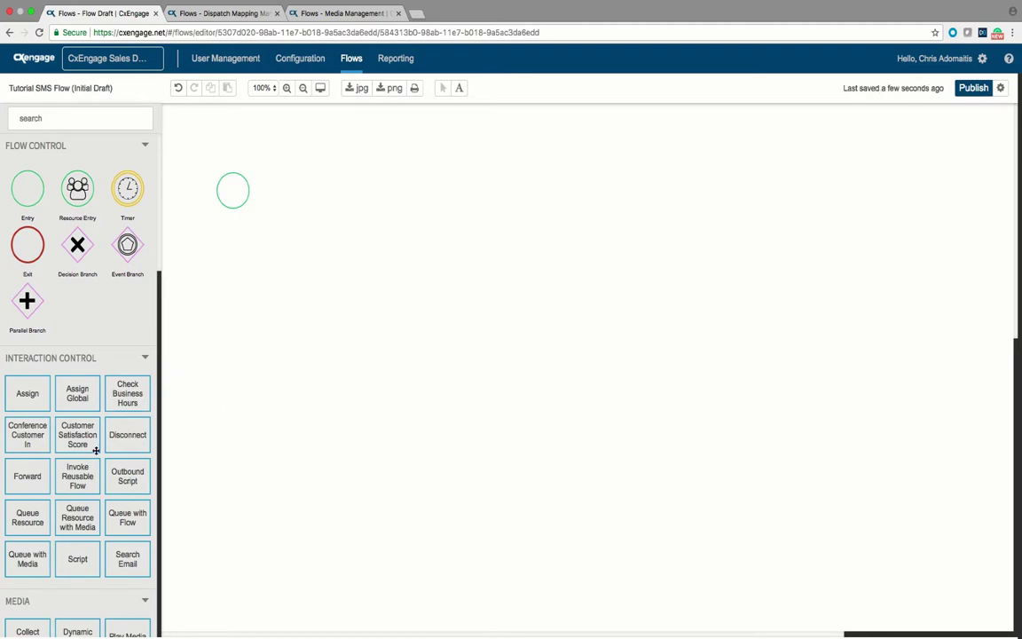
{"action": "left_click_drag", "start_coordinate": [27, 557], "coordinate": [303, 190]}
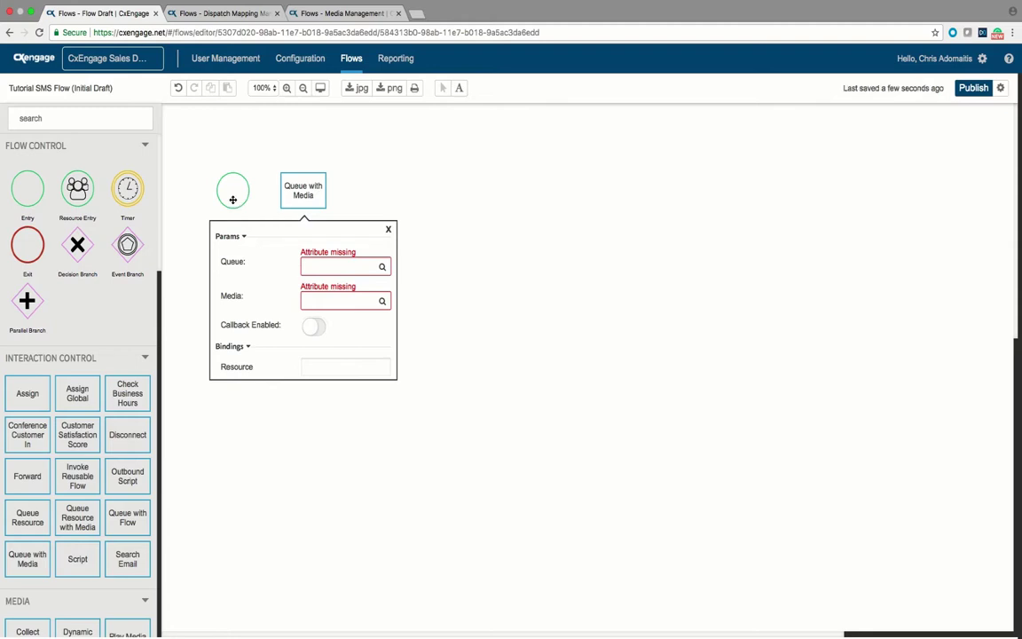
{"action": "left_click", "coordinate": [352, 265]}
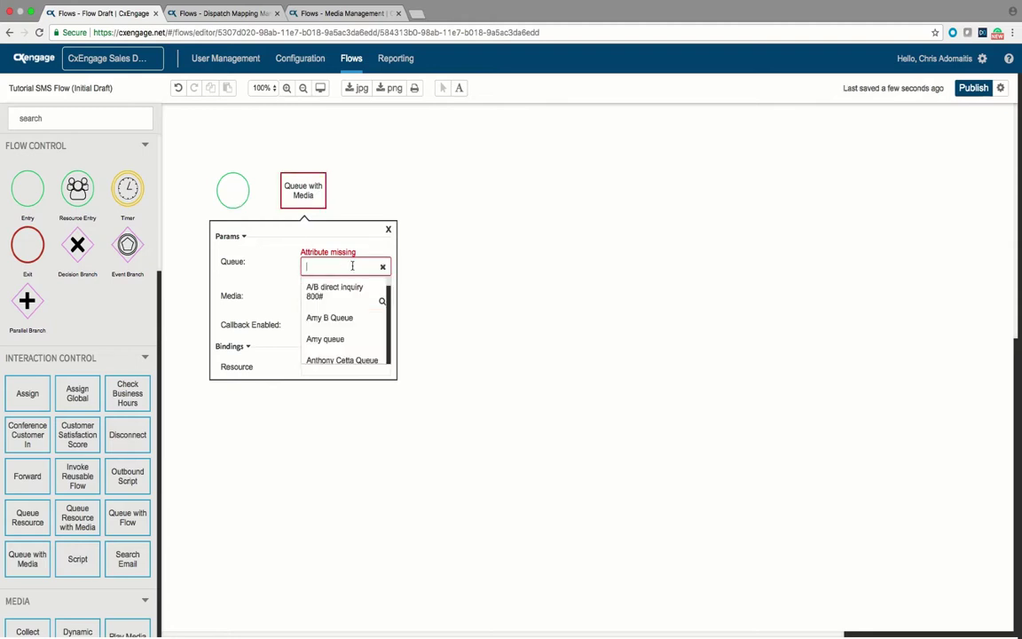
{"action": "type", "text": "sms"}
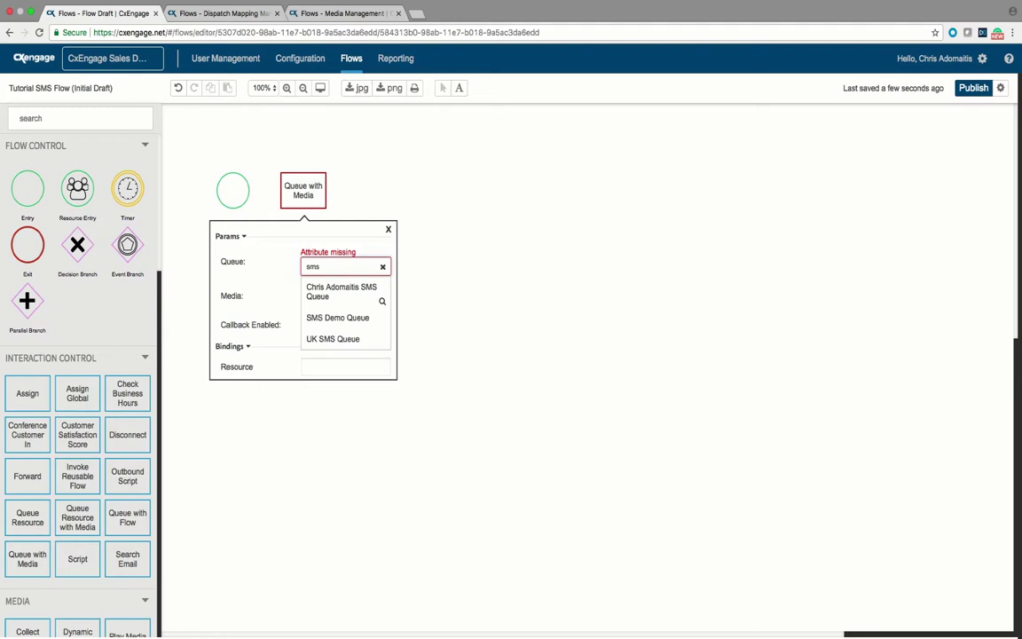
{"action": "left_click", "coordinate": [337, 318]}
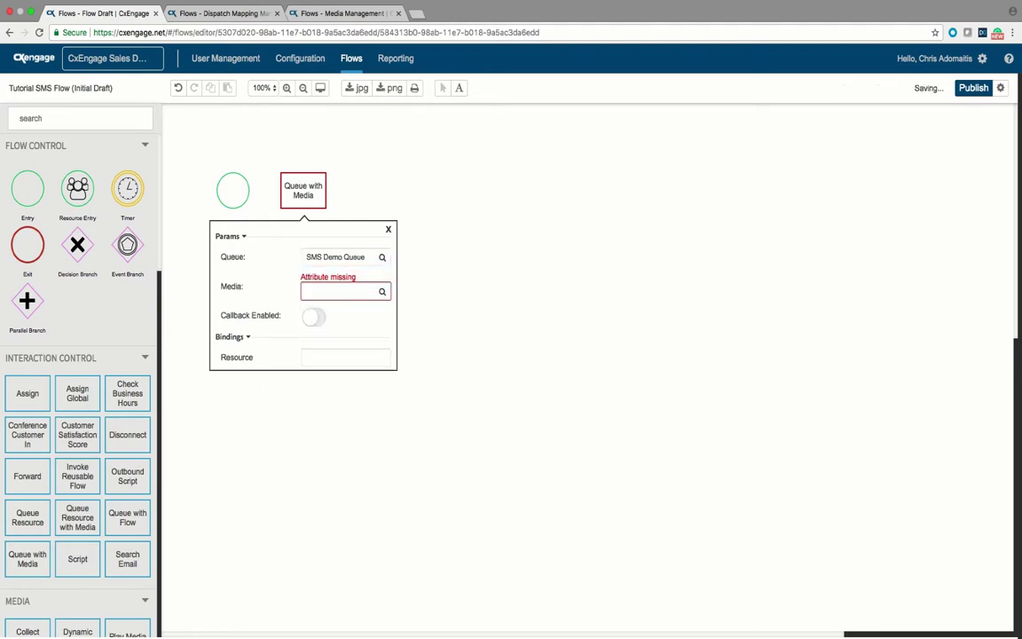
Step: Set the step's media to Hold Music and its resource binding to 'agent'
{"action": "left_click", "coordinate": [341, 291]}
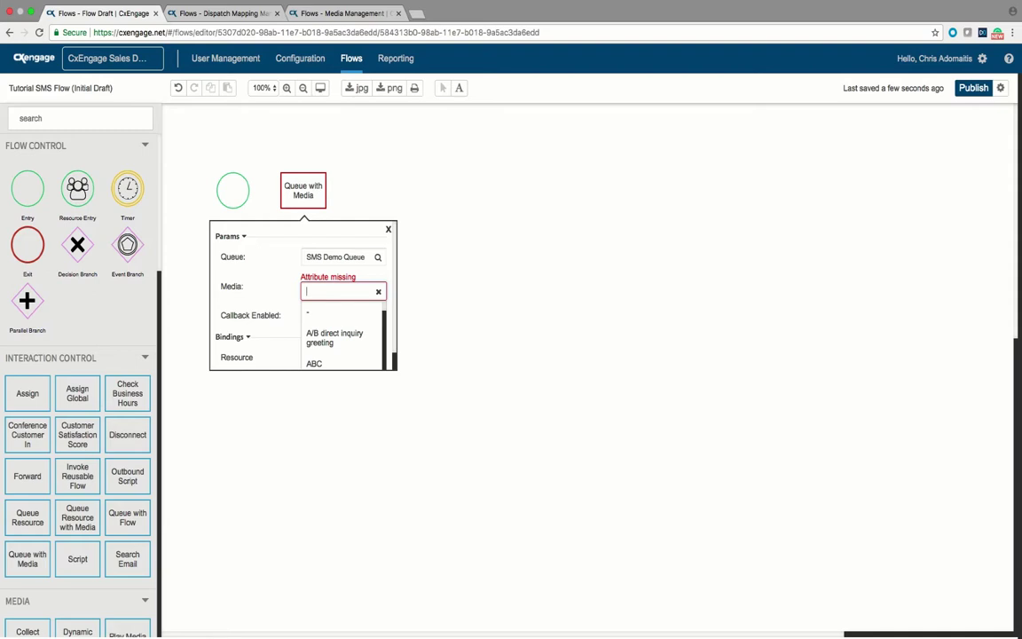
{"action": "type", "text": "hold"}
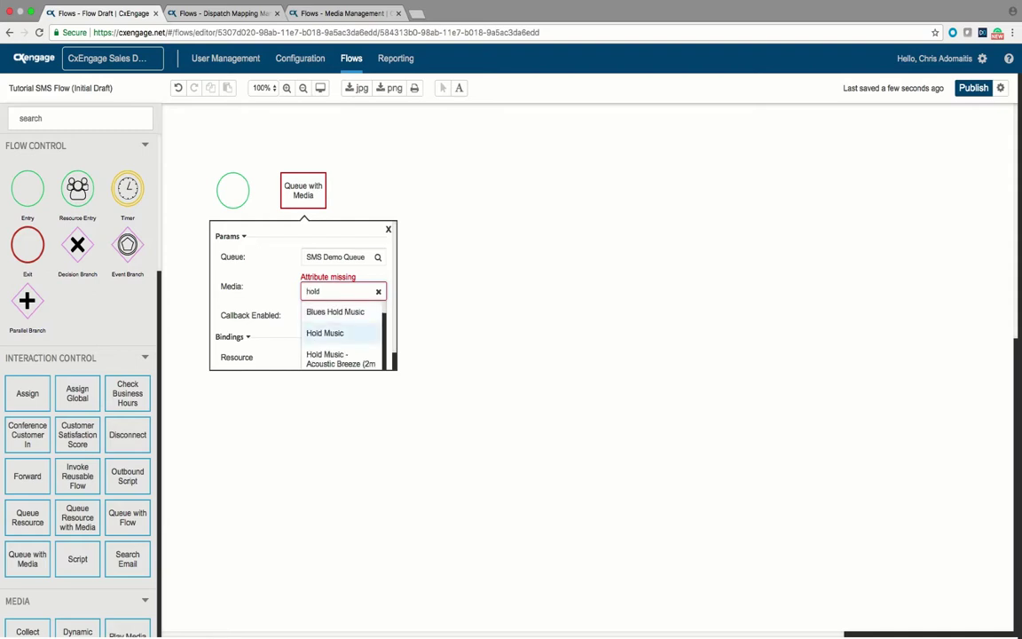
{"action": "left_click", "coordinate": [325, 333]}
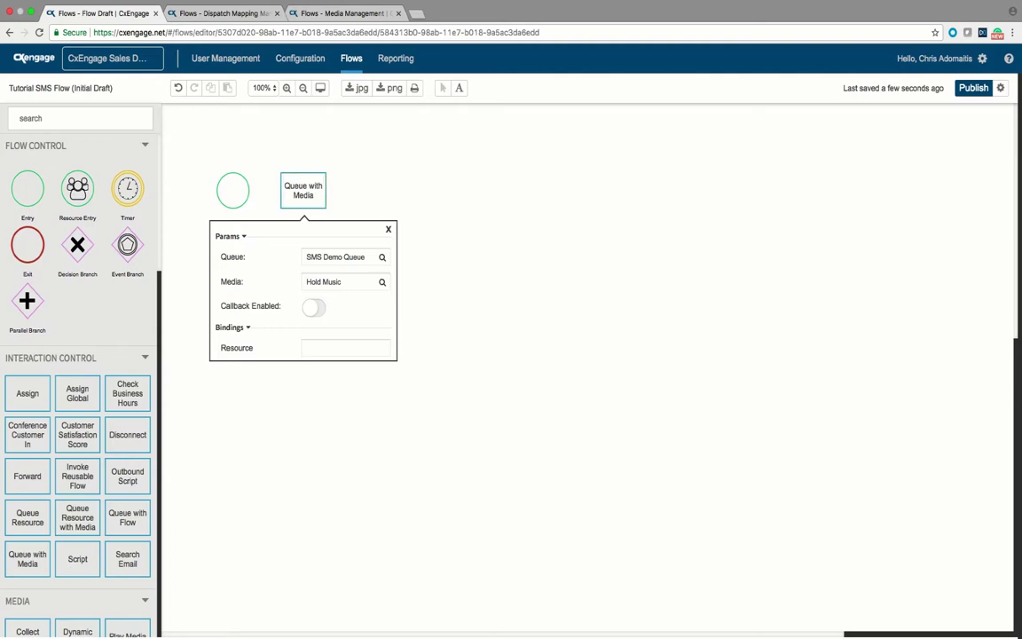
{"action": "left_click", "coordinate": [345, 347]}
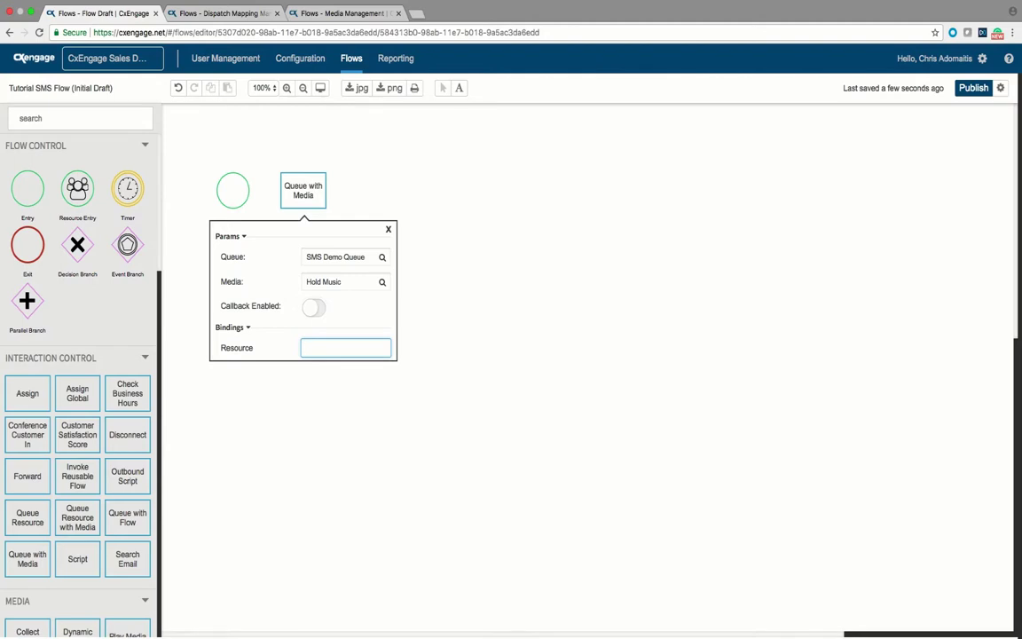
{"action": "type", "text": "agent"}
Step: Connect the entry point to the Queue with Media step
{"action": "left_click", "coordinate": [232, 190]}
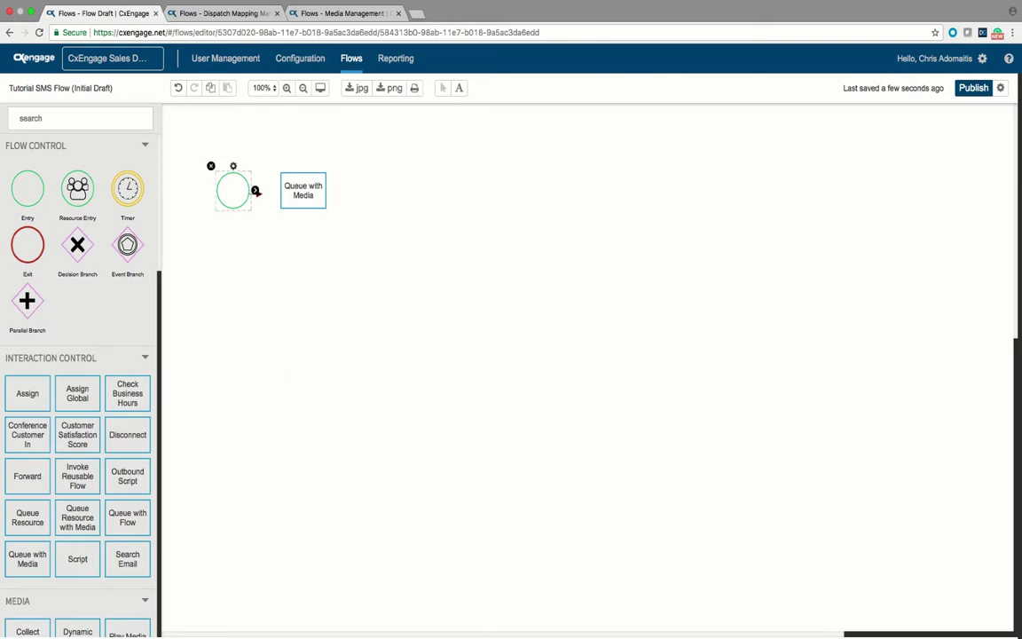
{"action": "left_click_drag", "start_coordinate": [254, 190], "coordinate": [292, 190]}
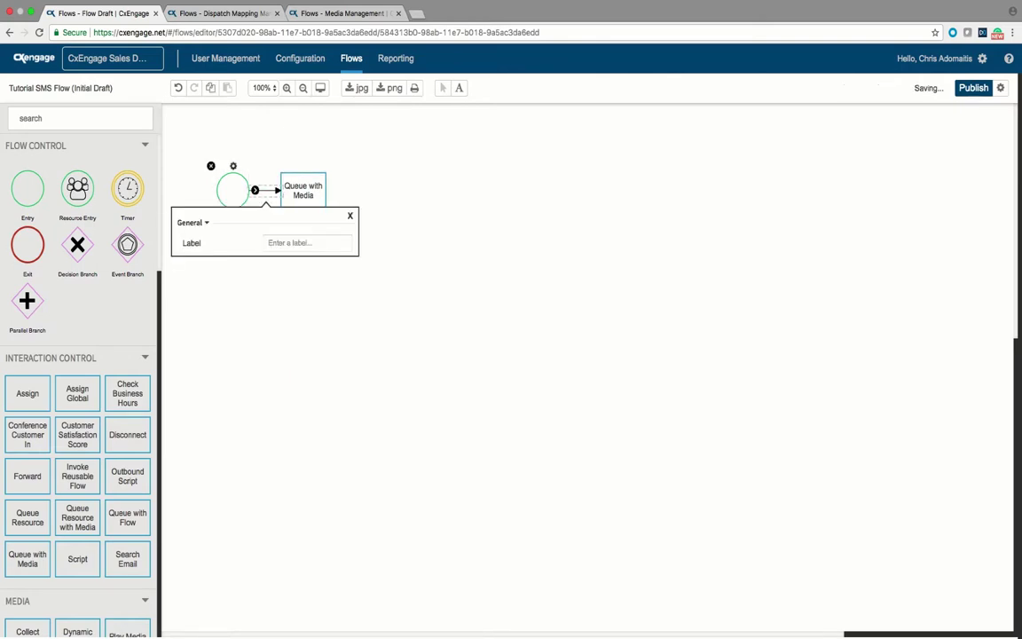
{"action": "key", "text": "Escape"}
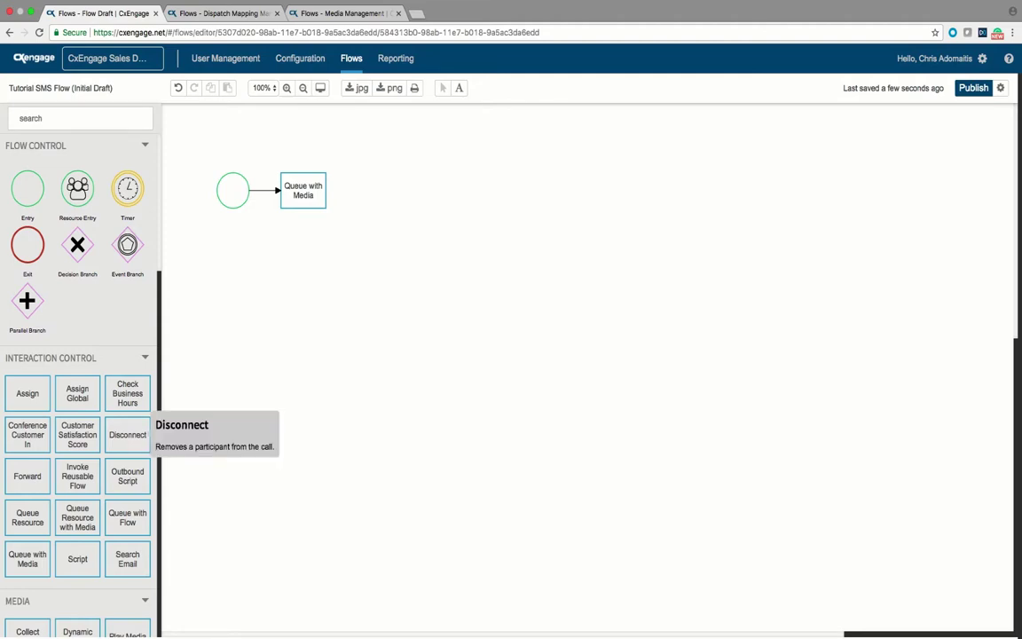
Step: Add a Conference Customer In step with Record turned on
{"action": "left_click_drag", "start_coordinate": [27, 434], "coordinate": [374, 190]}
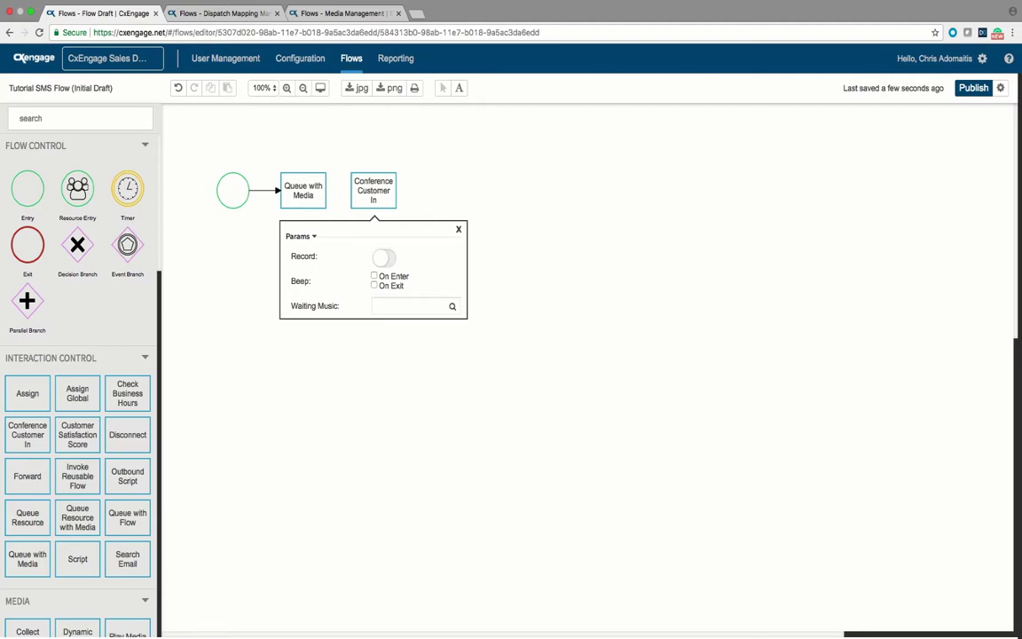
{"action": "left_click", "coordinate": [383, 257]}
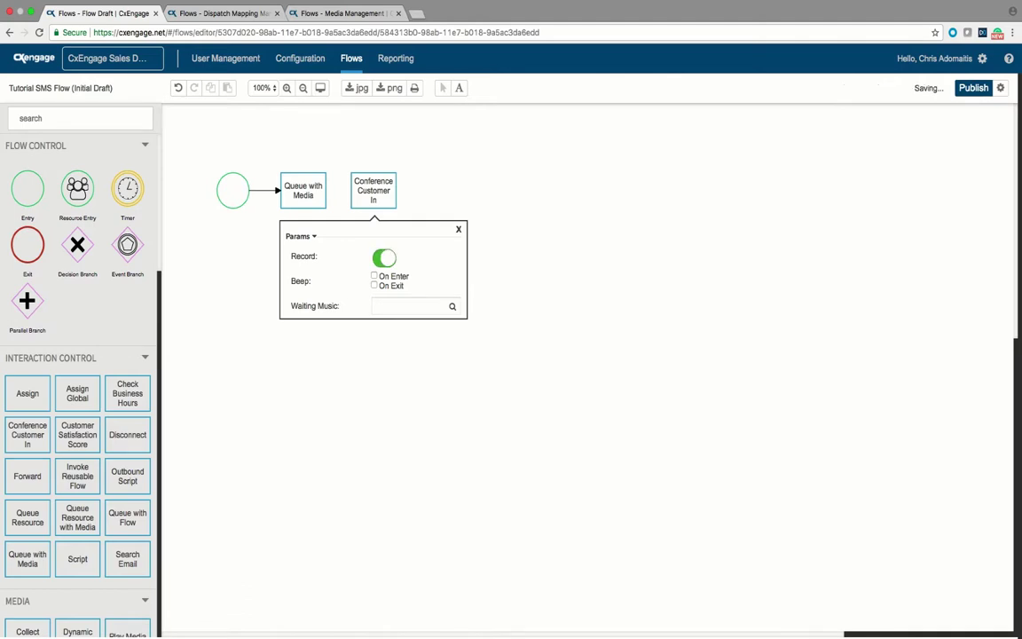
{"action": "key", "text": "Escape"}
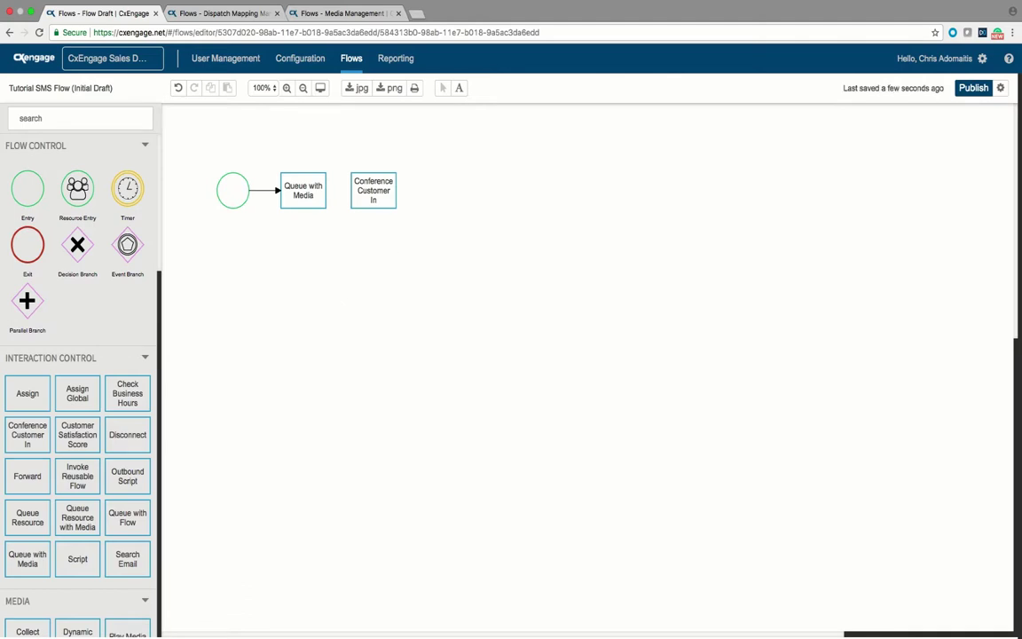
Step: Link Queue with Media to Conference Customer In, deleting and redrawing the connection once
{"action": "left_click", "coordinate": [303, 190]}
{"action": "left_click_drag", "start_coordinate": [334, 191], "coordinate": [361, 194]}
{"action": "key", "text": "Escape"}
{"action": "left_click", "coordinate": [338, 190]}
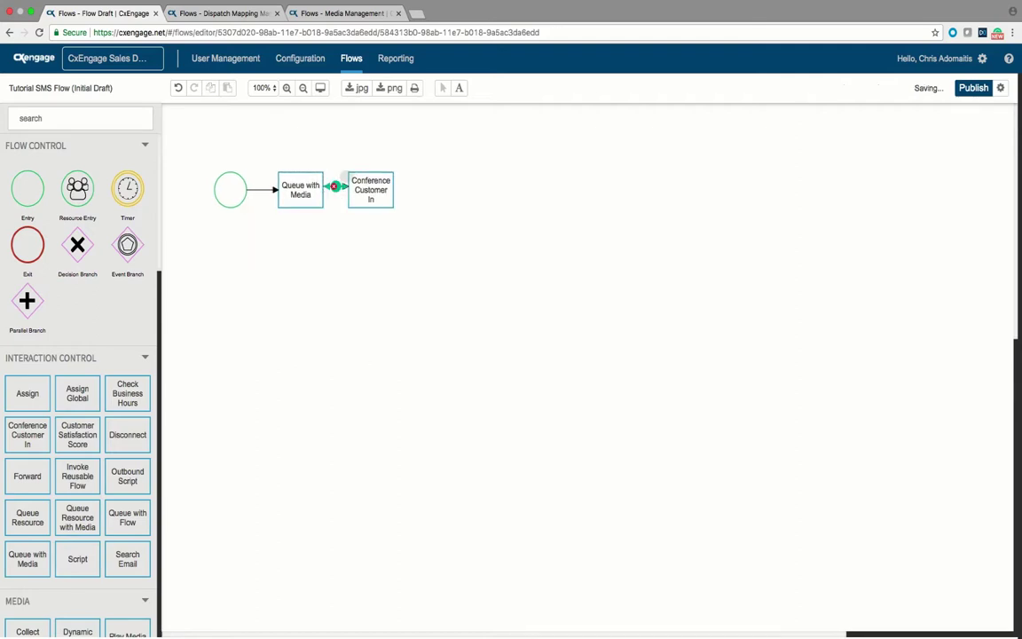
{"action": "key", "text": "Delete"}
{"action": "left_click", "coordinate": [295, 174]}
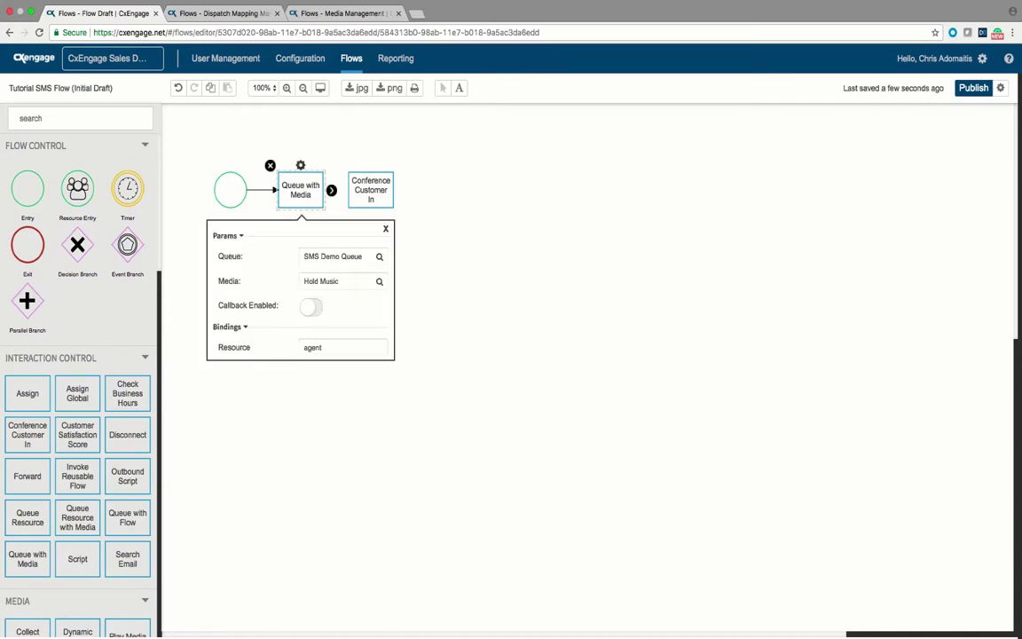
{"action": "left_click", "coordinate": [294, 175]}
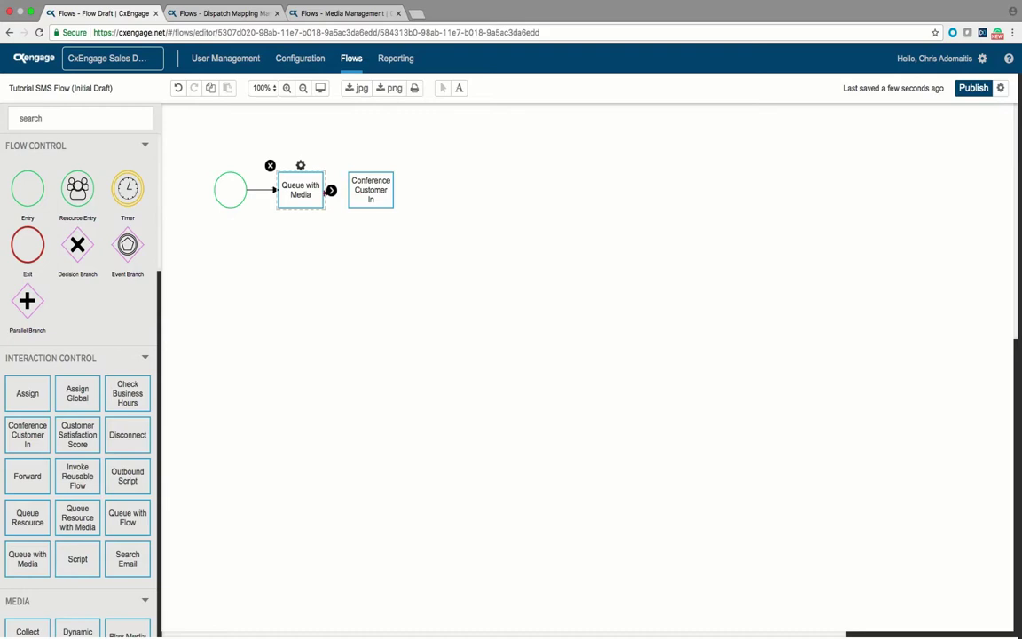
{"action": "left_click_drag", "start_coordinate": [330, 190], "coordinate": [370, 190]}
{"action": "key", "text": "Escape"}
Step: Bend the connector downward, then straighten it back into a direct arrow
{"action": "left_click_drag", "start_coordinate": [339, 190], "coordinate": [355, 270]}
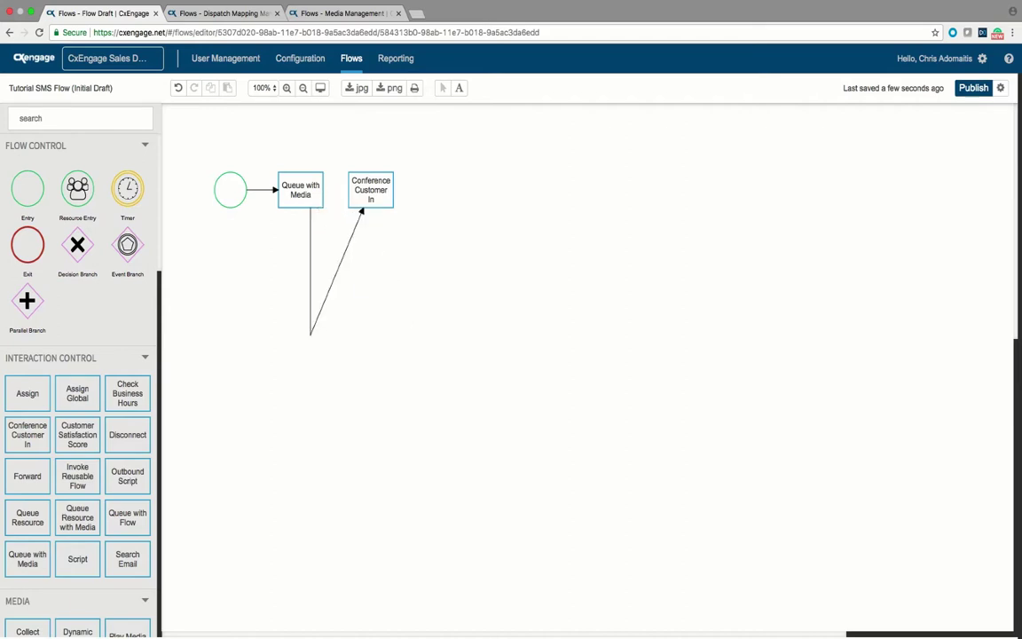
{"action": "left_click_drag", "start_coordinate": [309, 335], "coordinate": [380, 377]}
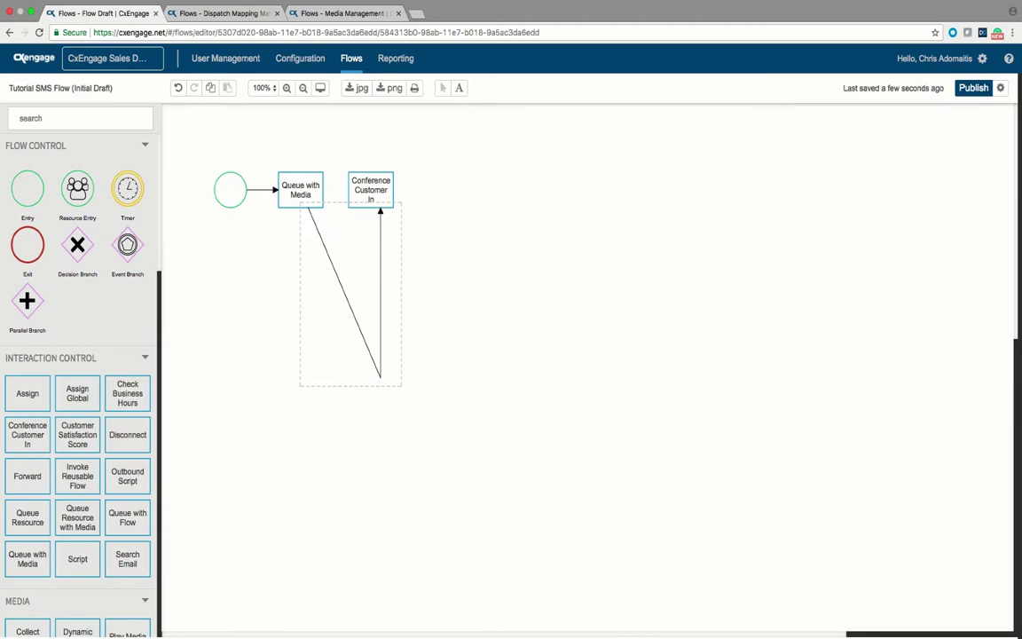
{"action": "left_click", "coordinate": [390, 368]}
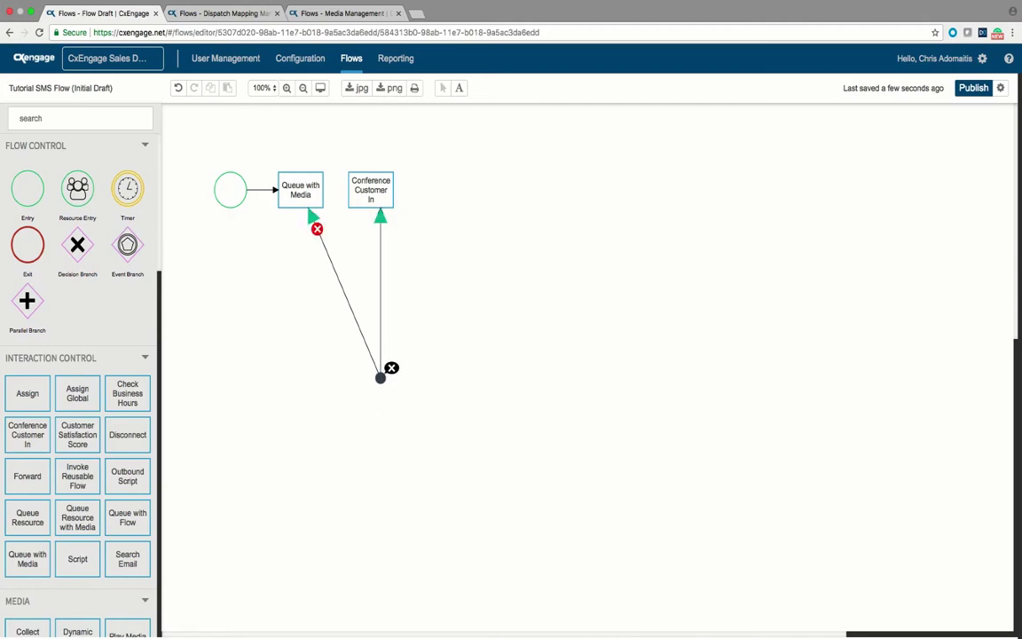
{"action": "left_click", "coordinate": [391, 367]}
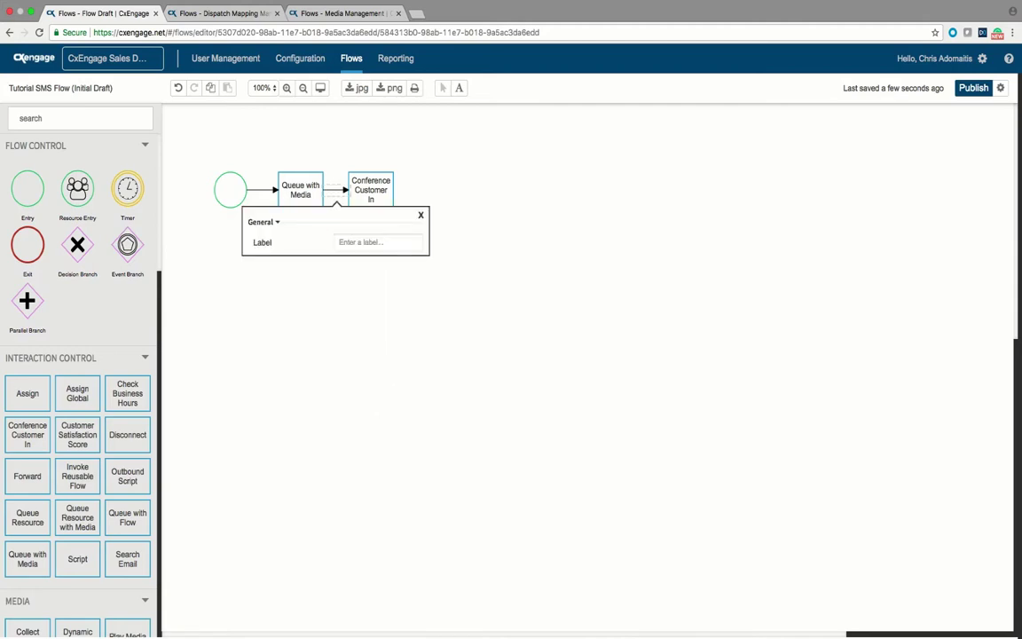
{"action": "key", "text": "Escape"}
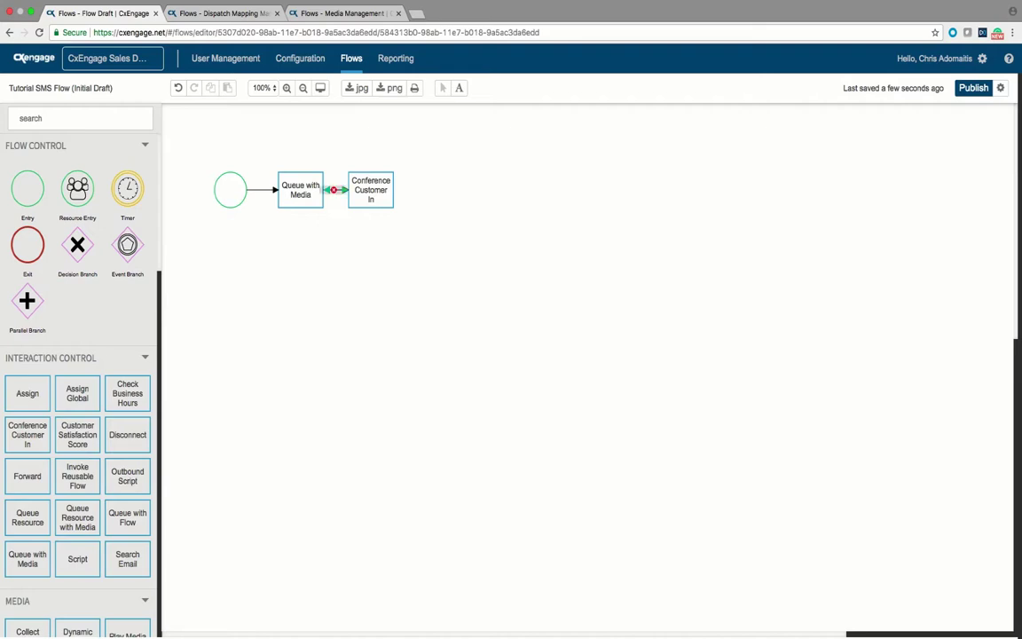
Step: Relink Queue with Media, add a Disconnect step, and connect Conference Customer In to it
{"action": "left_click", "coordinate": [334, 190]}
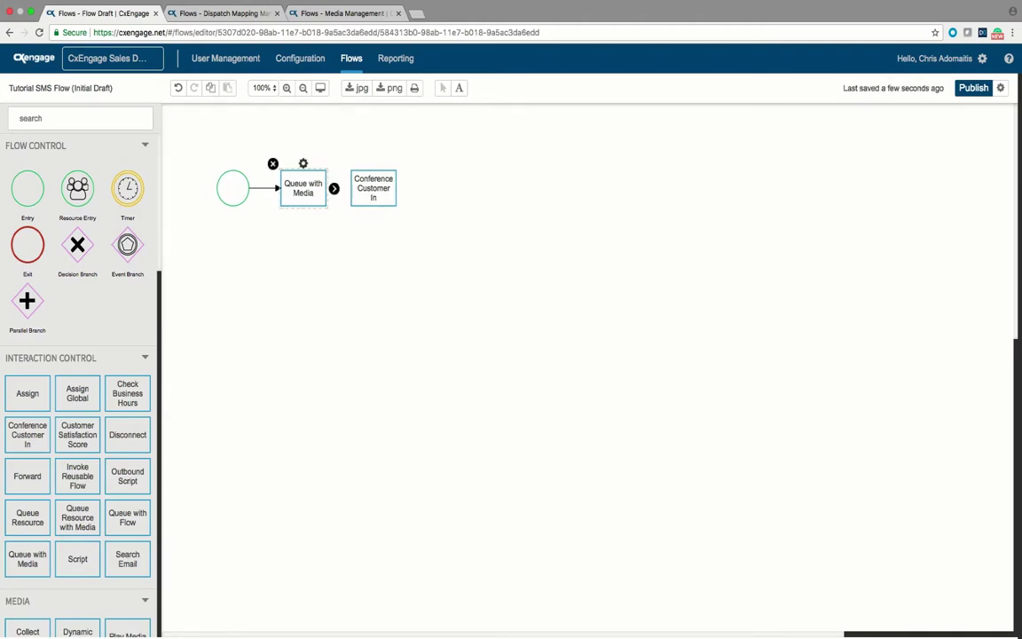
{"action": "left_click_drag", "start_coordinate": [334, 188], "coordinate": [372, 188]}
{"action": "left_click_drag", "start_coordinate": [128, 434], "coordinate": [450, 188]}
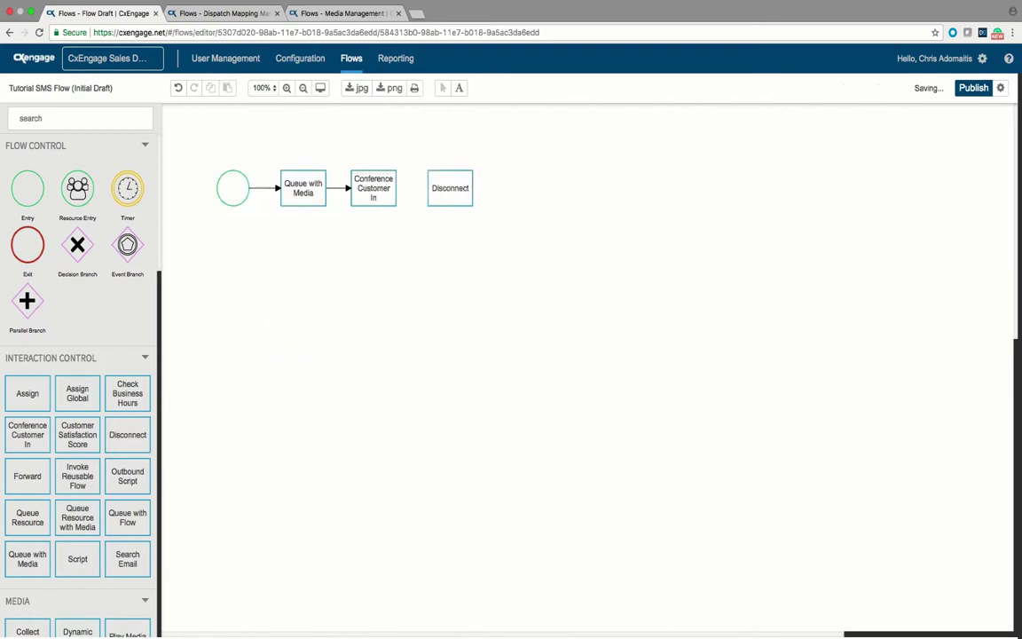
{"action": "left_click", "coordinate": [374, 188]}
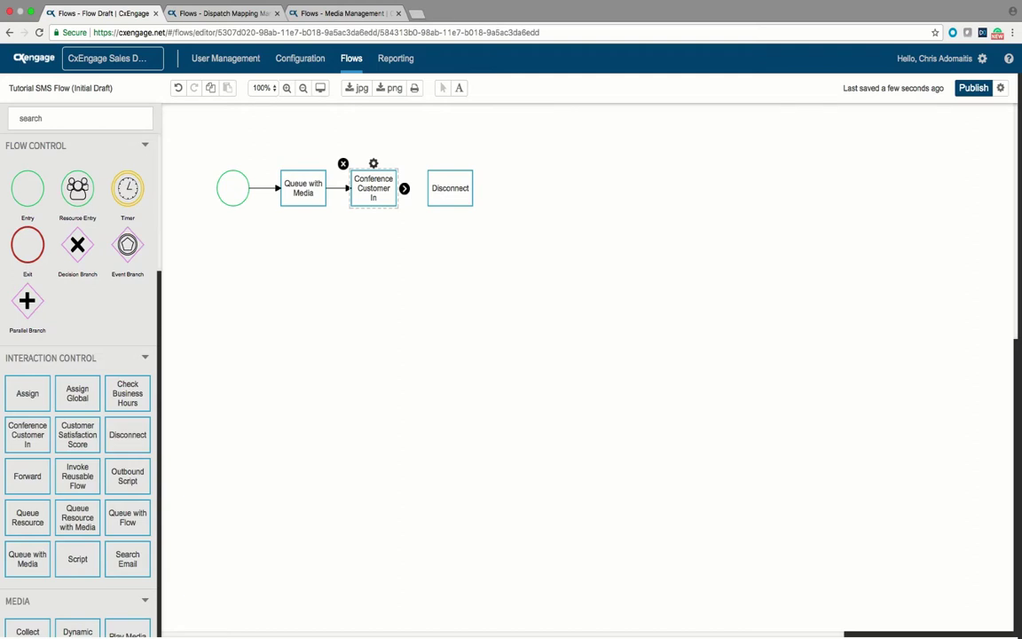
{"action": "left_click_drag", "start_coordinate": [403, 188], "coordinate": [450, 188]}
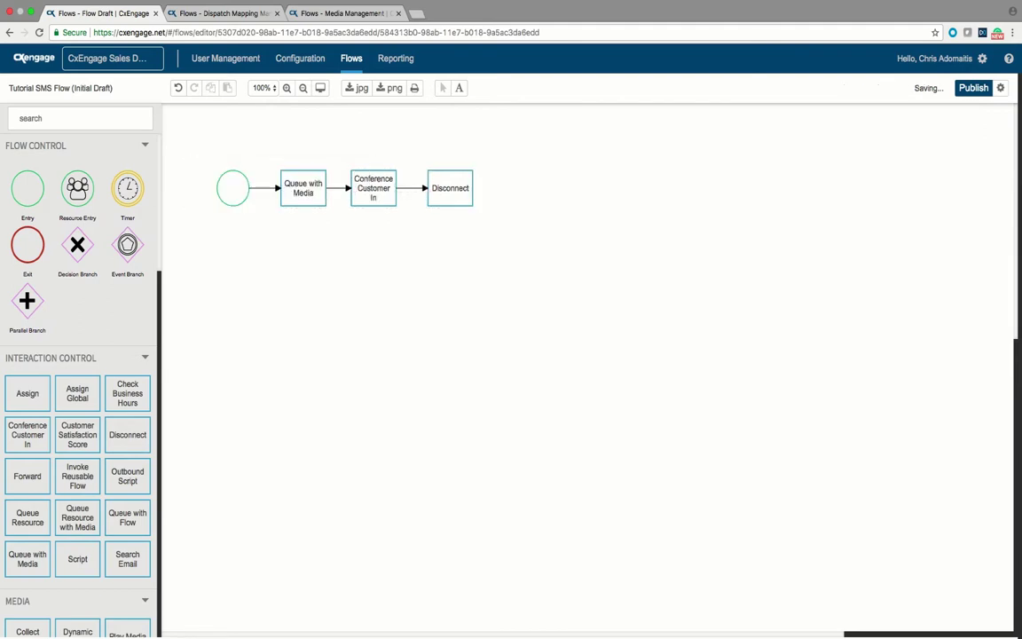
Step: Keep the Disconnect step's Participant set to Customer
{"action": "left_click", "coordinate": [450, 188]}
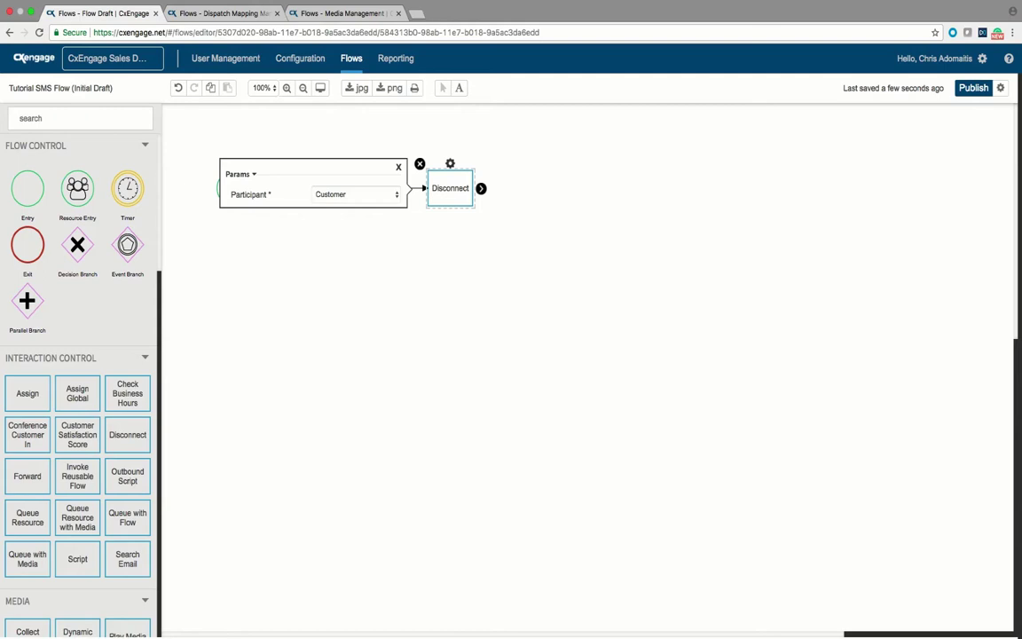
{"action": "left_click", "coordinate": [348, 195]}
{"action": "left_click", "coordinate": [347, 196]}
{"action": "left_click", "coordinate": [479, 366]}
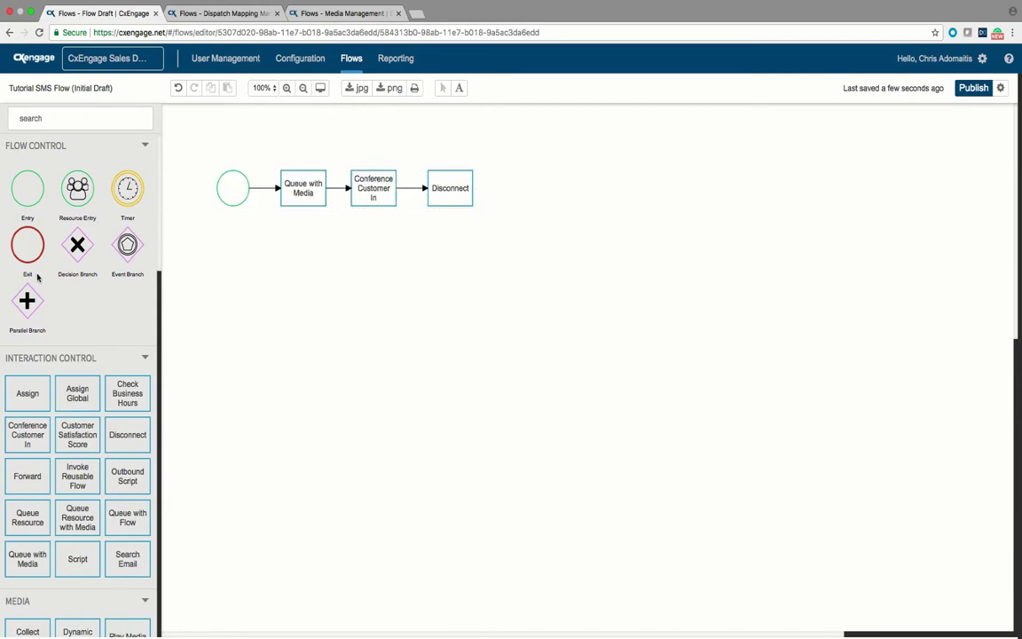
Step: Connect Disconnect to a new Exit node, then find 'resource' and drop Resource Flow below
{"action": "left_click_drag", "start_coordinate": [28, 245], "coordinate": [539, 192]}
{"action": "left_click", "coordinate": [469, 198]}
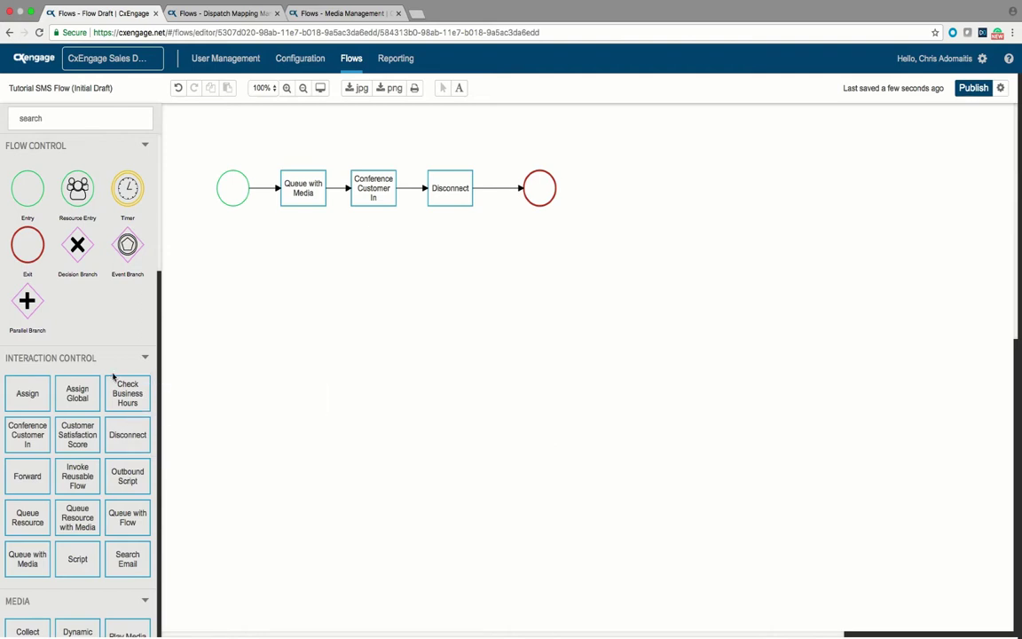
{"action": "left_click", "coordinate": [92, 119]}
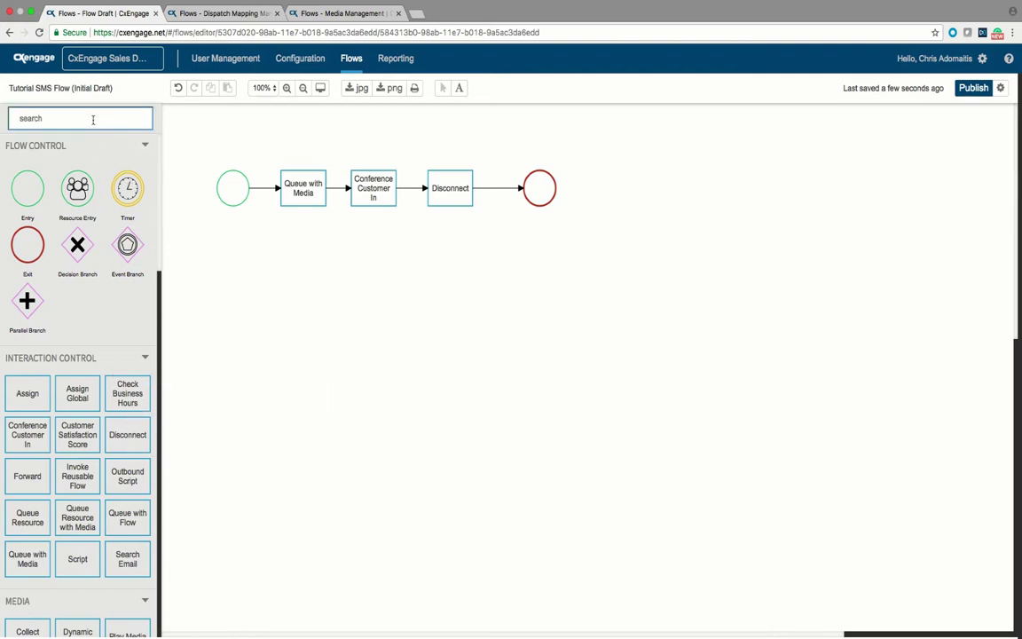
{"action": "type", "text": "resou"}
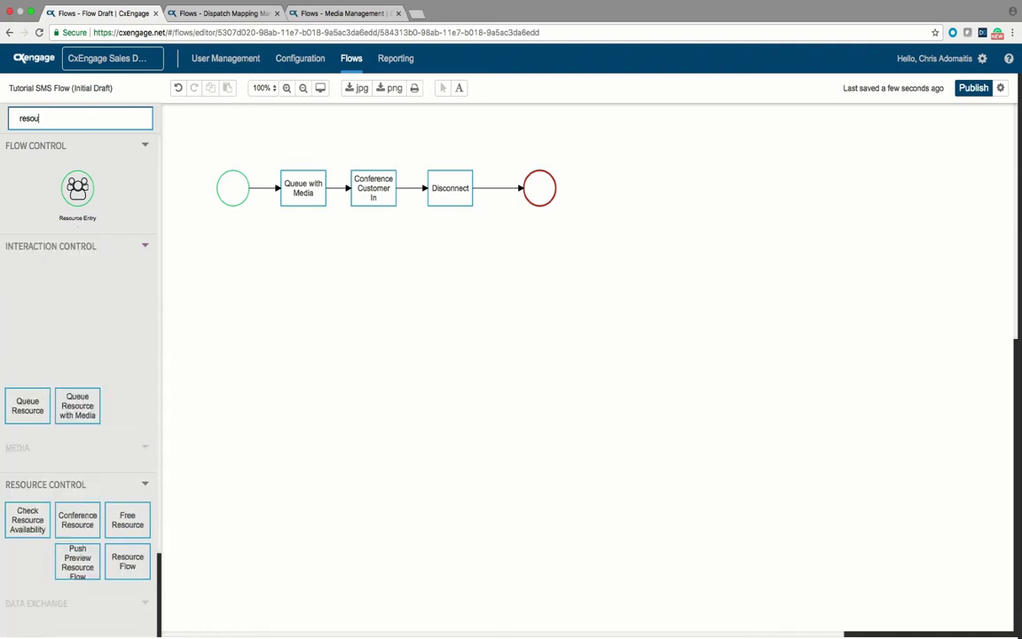
{"action": "type", "text": "rce"}
{"action": "left_click_drag", "start_coordinate": [127, 561], "coordinate": [367, 266]}
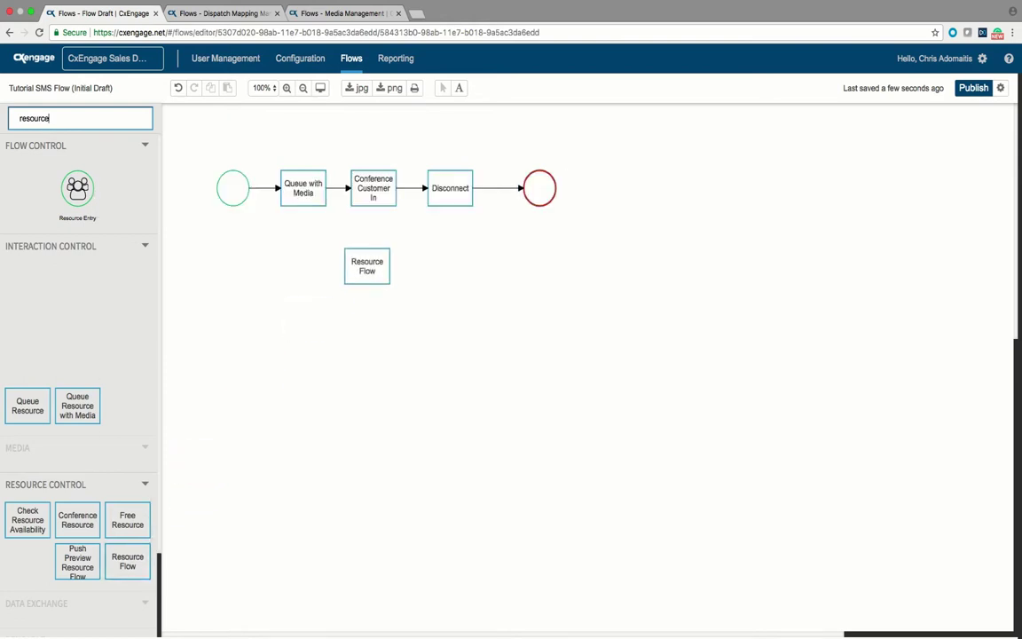
Step: Give Resource Flow a 60-second timeout and turn Auto Wrap Up on
{"action": "left_click", "coordinate": [367, 266]}
{"action": "key", "text": "Escape"}
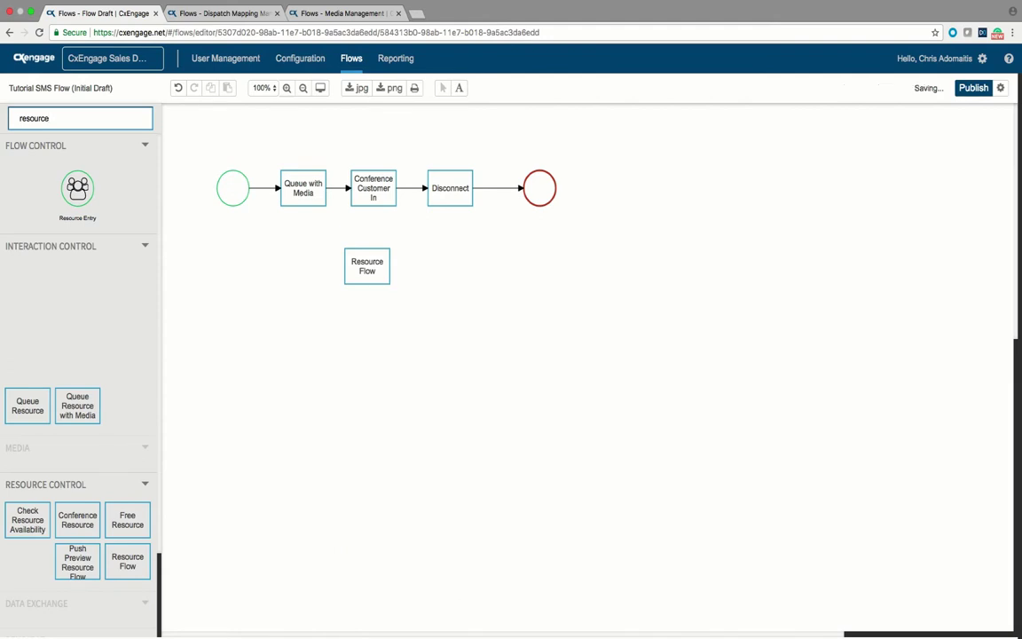
{"action": "left_click", "coordinate": [367, 266]}
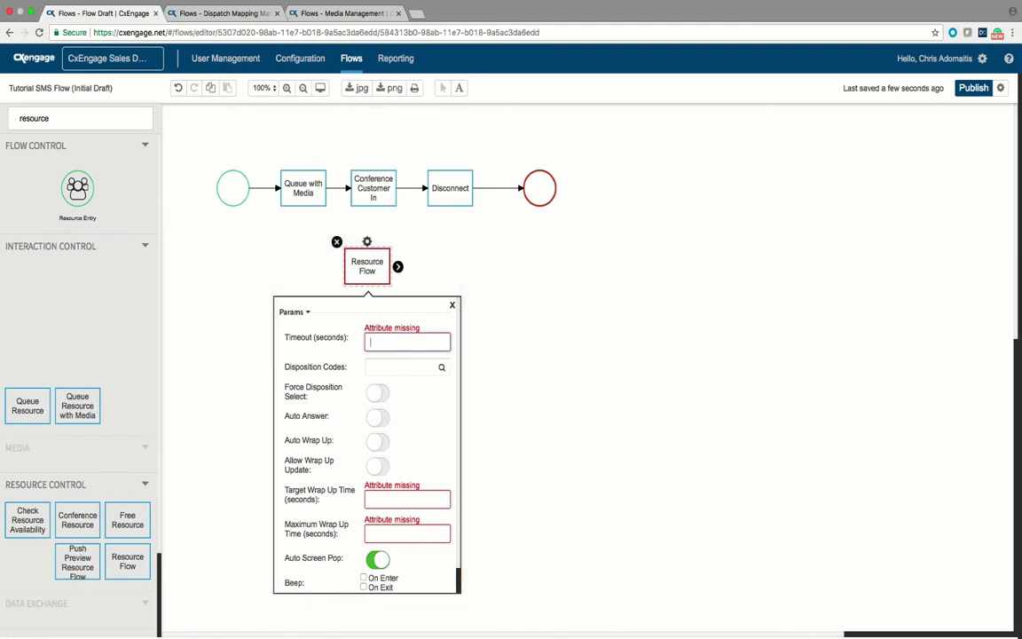
{"action": "type", "text": "60"}
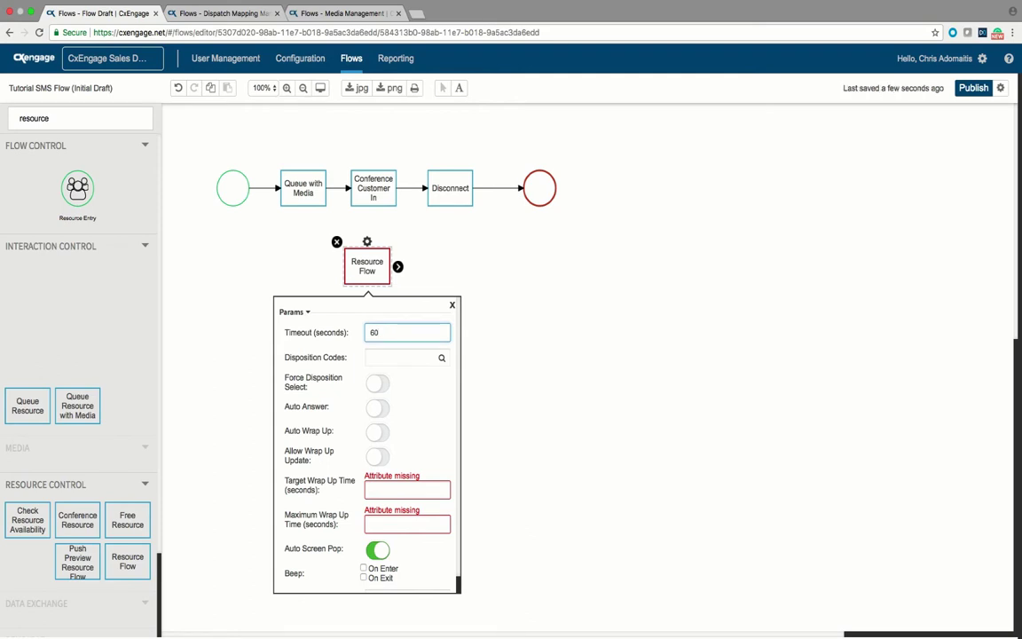
{"action": "left_click", "coordinate": [377, 431]}
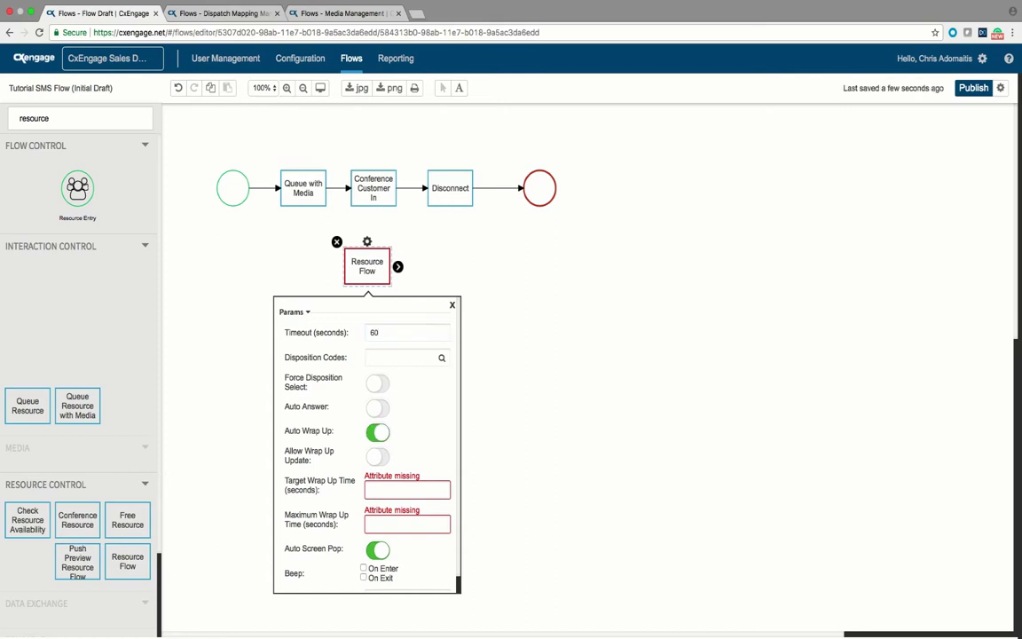
Step: Choose Acme Supplies Disposition List, wrap-up target 30 and maximum 120, Auto Screen Pop off
{"action": "left_click", "coordinate": [399, 357]}
{"action": "left_click", "coordinate": [399, 384]}
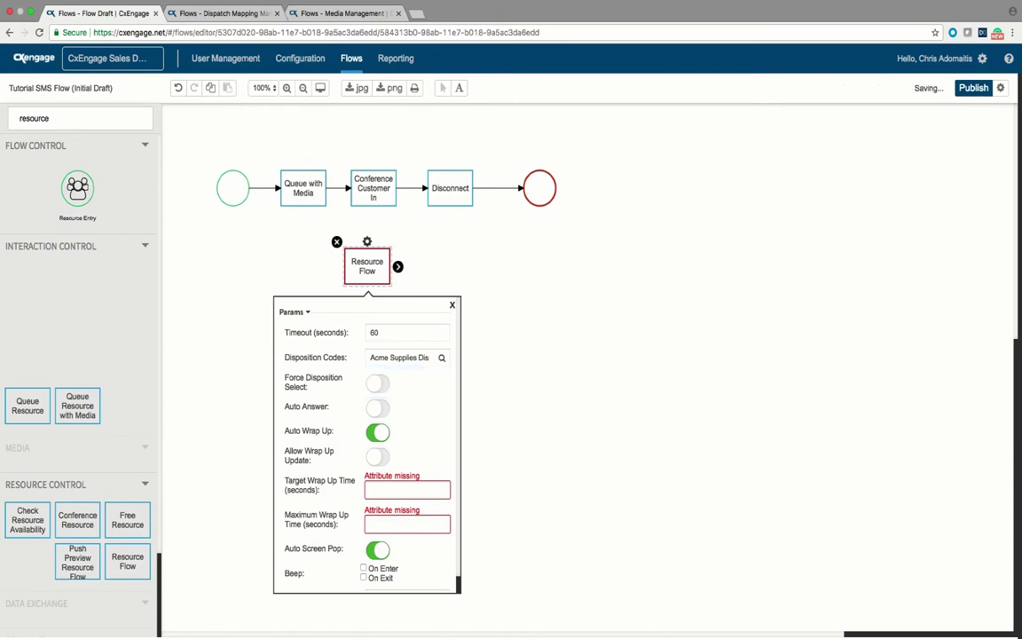
{"action": "scroll", "coordinate": [367, 443], "scroll_direction": "down", "scroll_amount": 1}
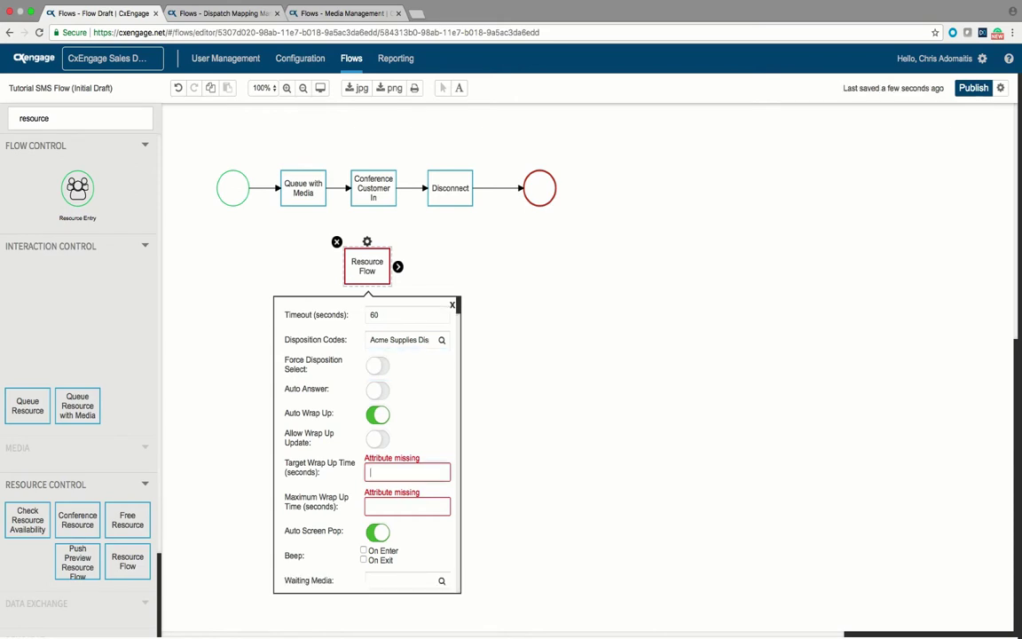
{"action": "left_click", "coordinate": [406, 471]}
{"action": "type", "text": "30"}
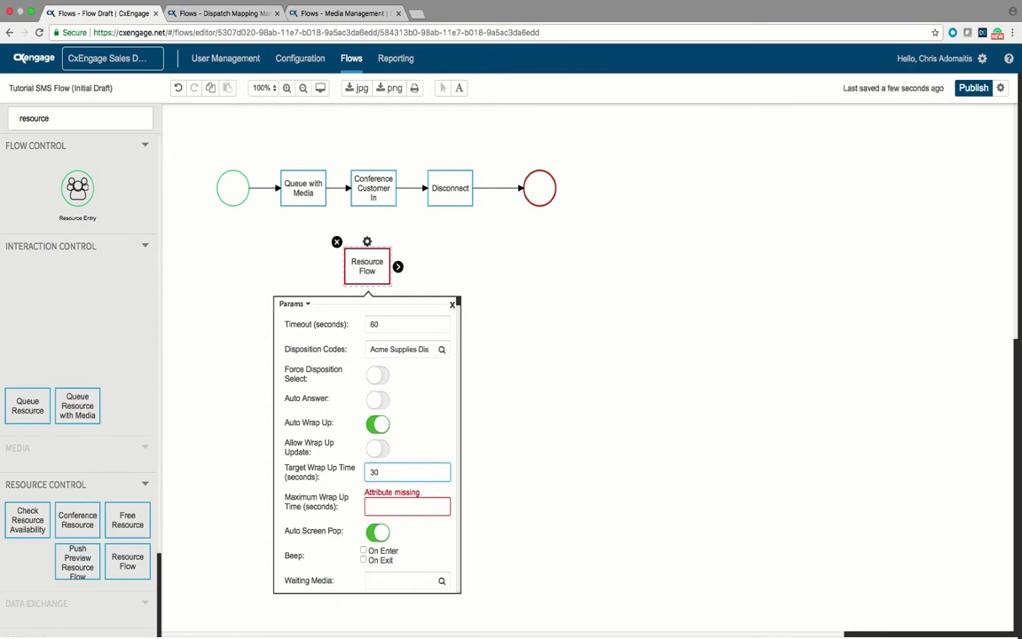
{"action": "left_click", "coordinate": [406, 505]}
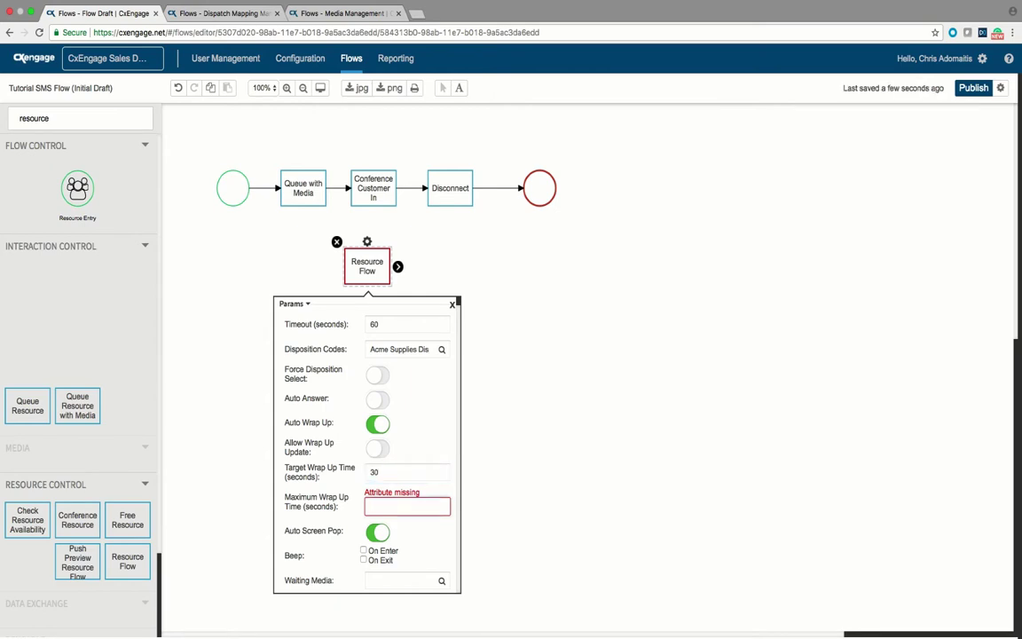
{"action": "type", "text": "120"}
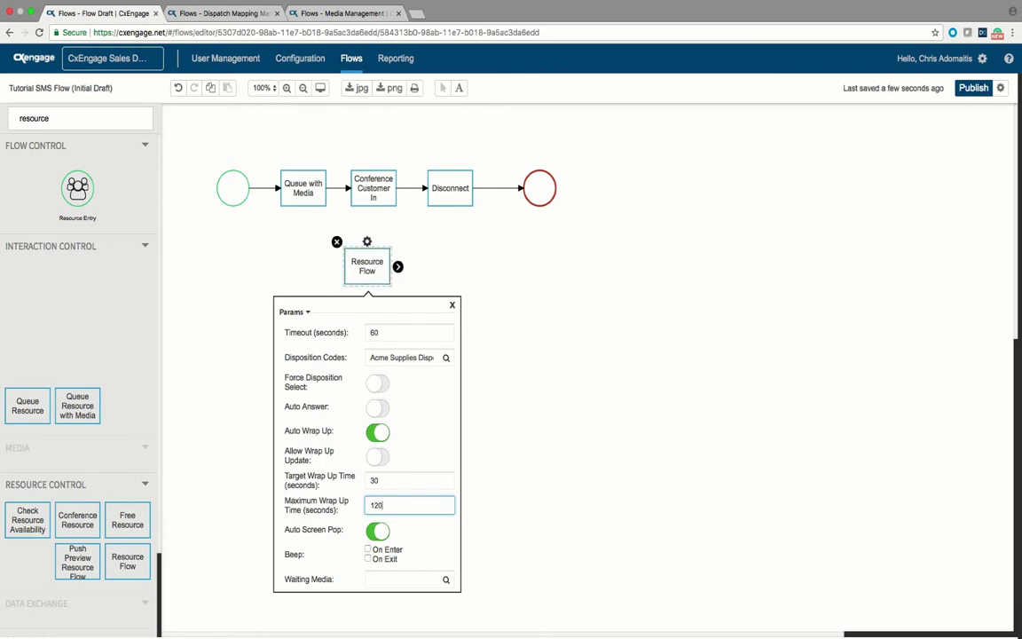
{"action": "left_click", "coordinate": [377, 531]}
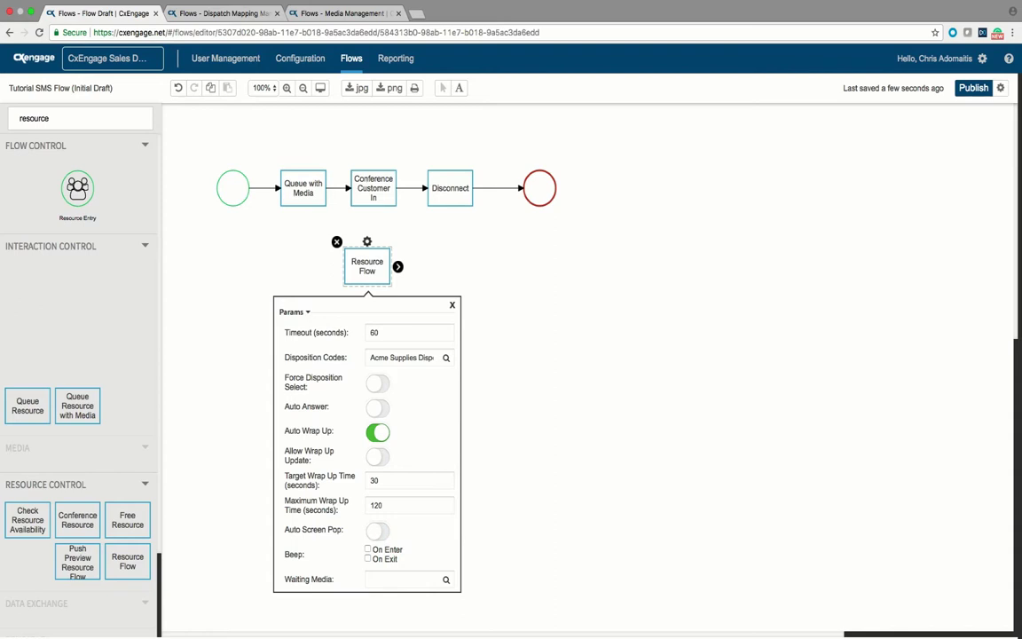
Step: Turn Auto Screen Pop back on for Resource Flow and close its settings
{"action": "left_click", "coordinate": [377, 531]}
{"action": "key", "text": "Escape"}
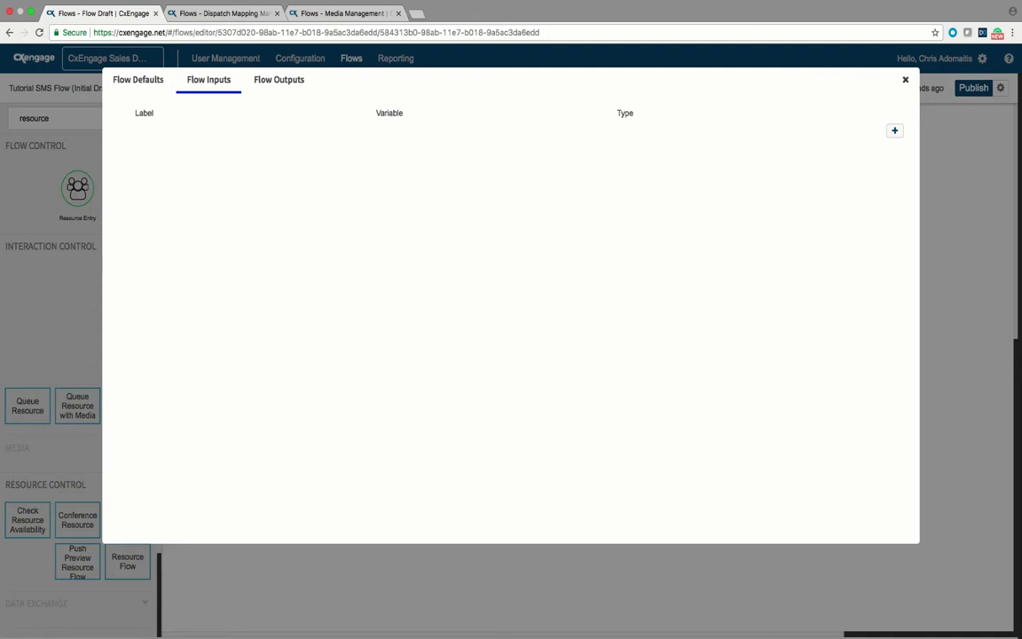
Step: Set the flow's default hold media to Hold Music
{"action": "left_click", "coordinate": [137, 79]}
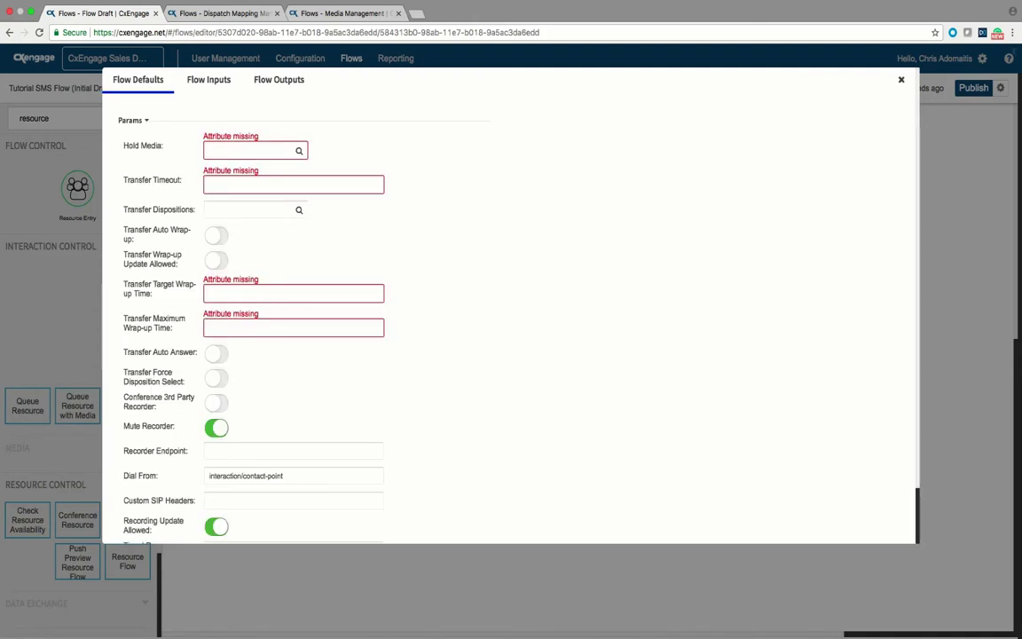
{"action": "left_click", "coordinate": [251, 151]}
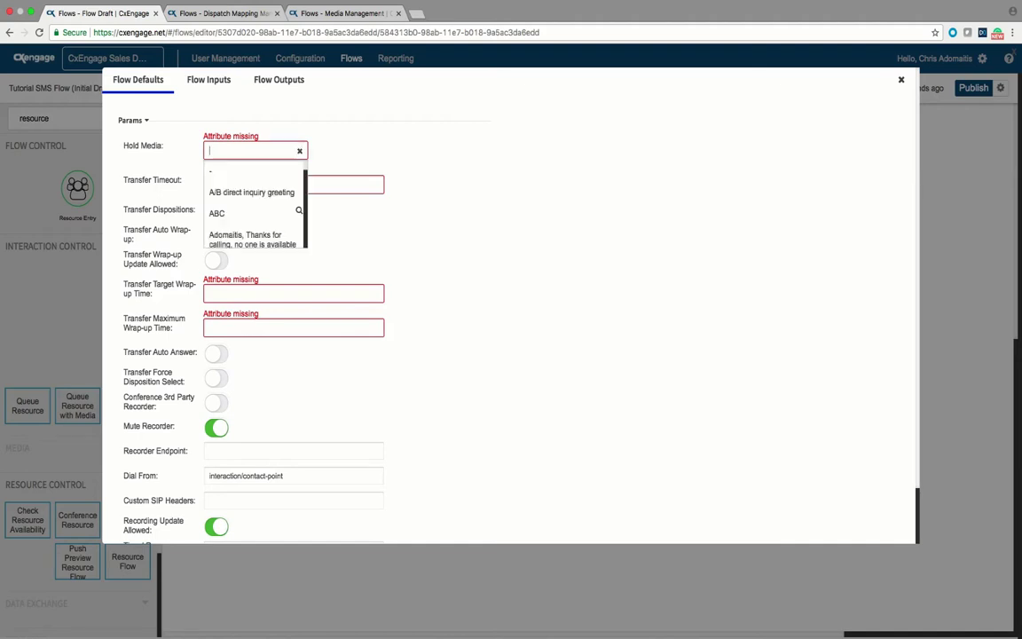
{"action": "type", "text": "hol"}
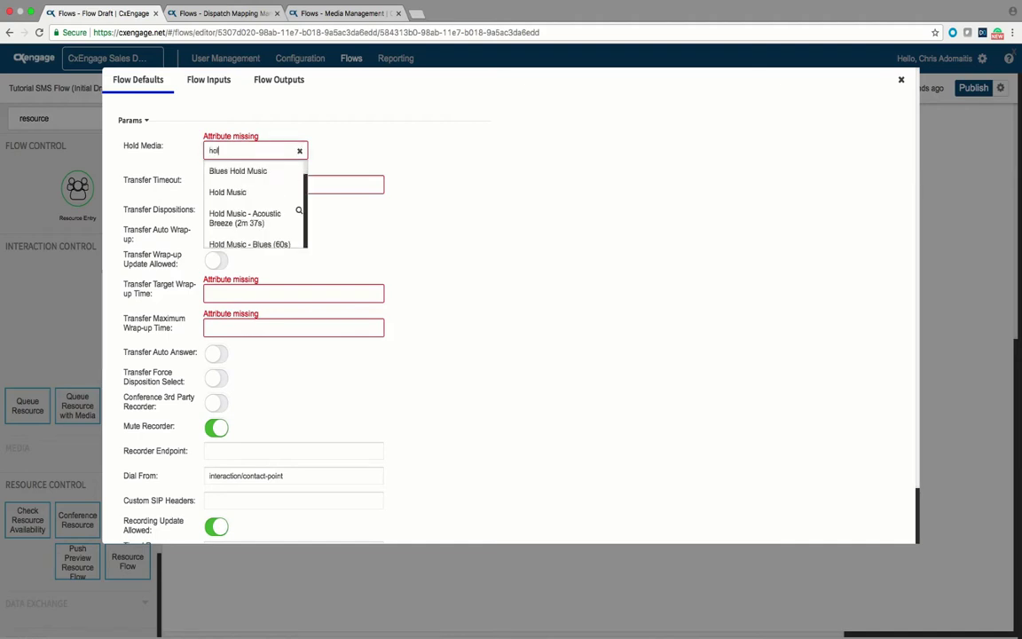
{"action": "key", "text": "Down"}
{"action": "key", "text": "Down"}
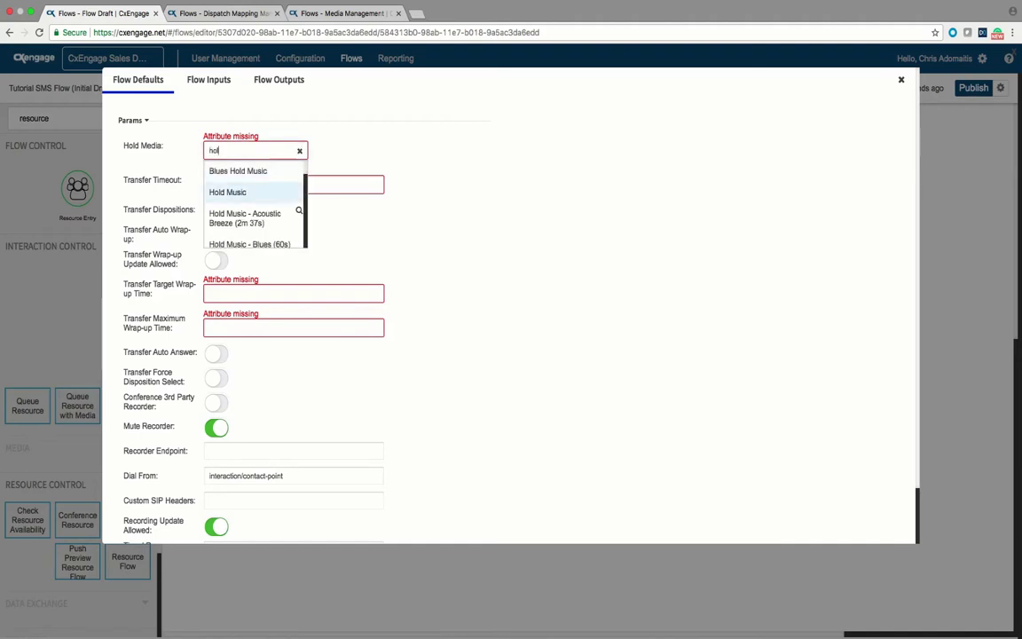
{"action": "key", "text": "Return"}
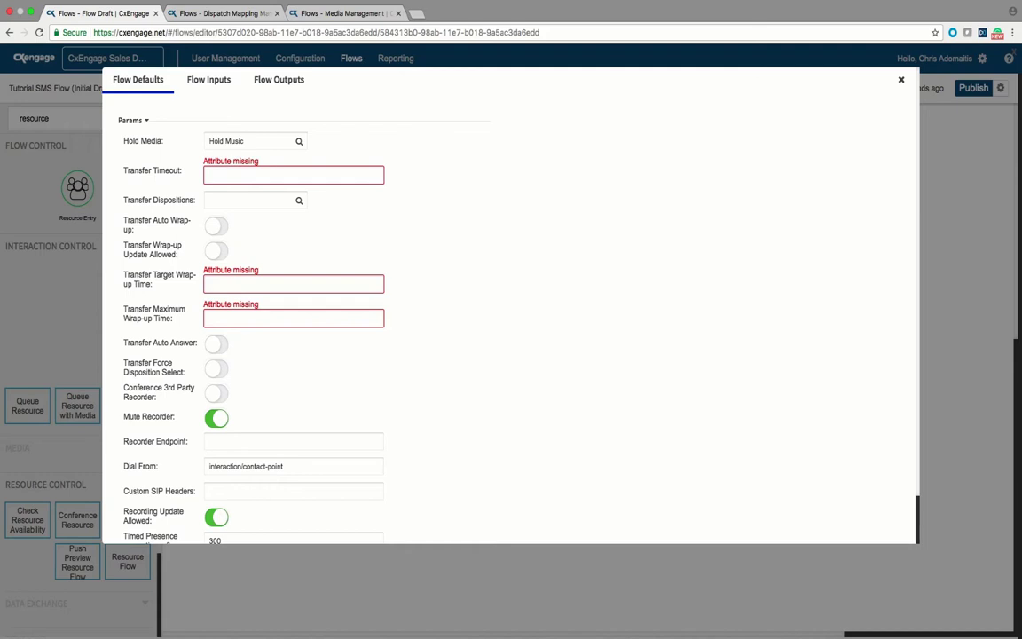
Step: Set transfer timeout 60, target wrap-up 60 and maximum wrap-up 120 seconds
{"action": "left_click", "coordinate": [294, 174]}
{"action": "type", "text": "60"}
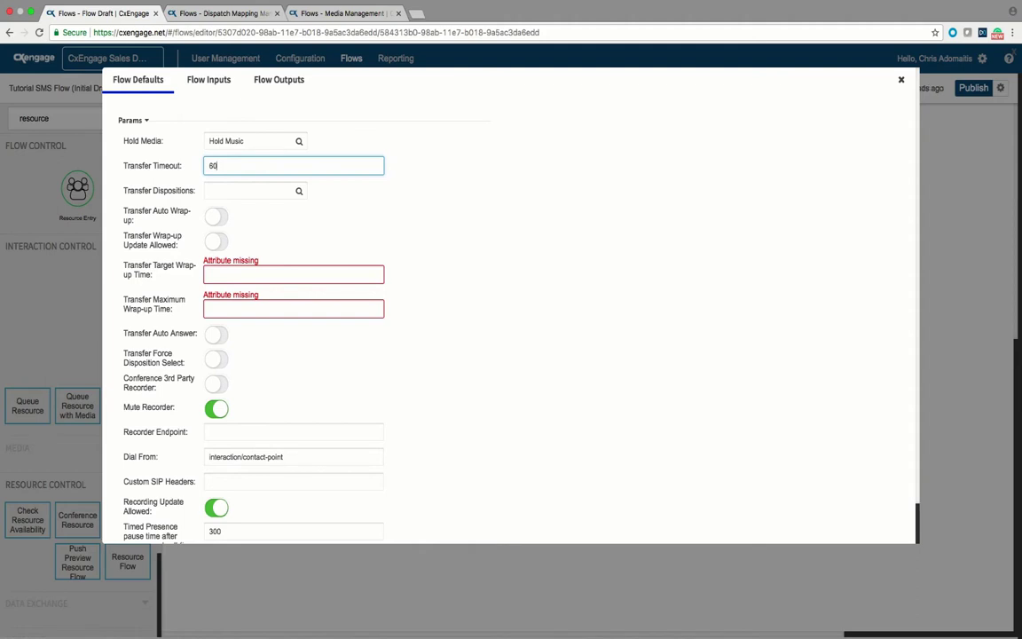
{"action": "key", "text": "Tab"}
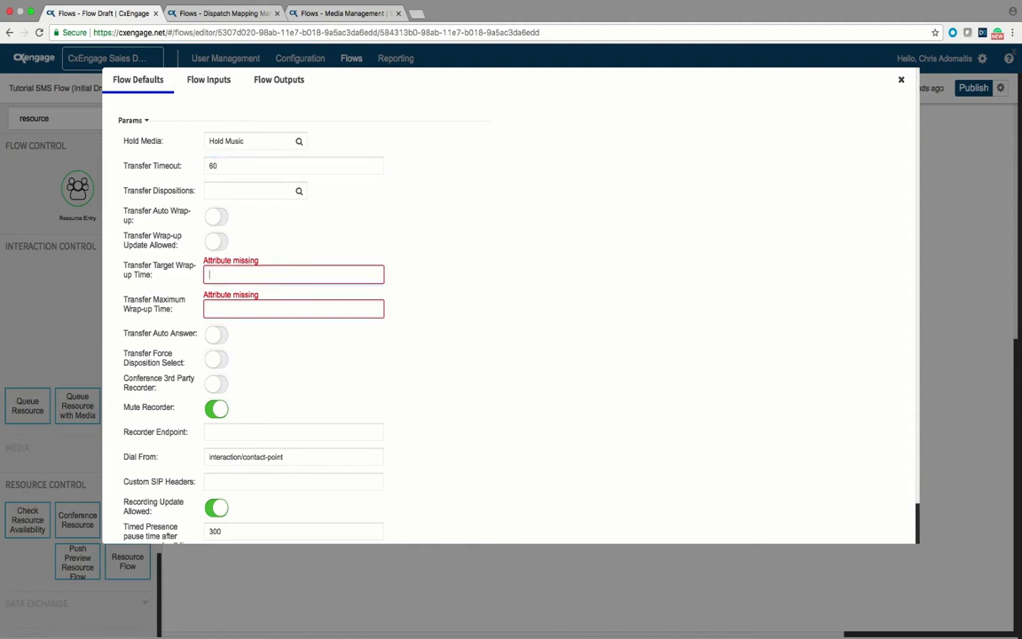
{"action": "left_click", "coordinate": [293, 274]}
{"action": "type", "text": "60"}
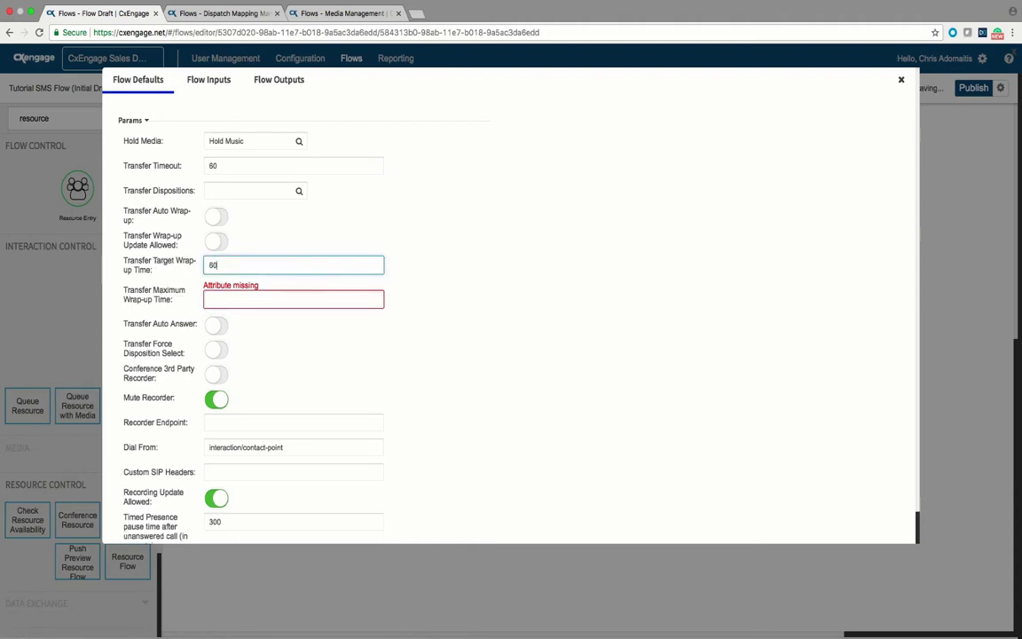
{"action": "left_click", "coordinate": [293, 299]}
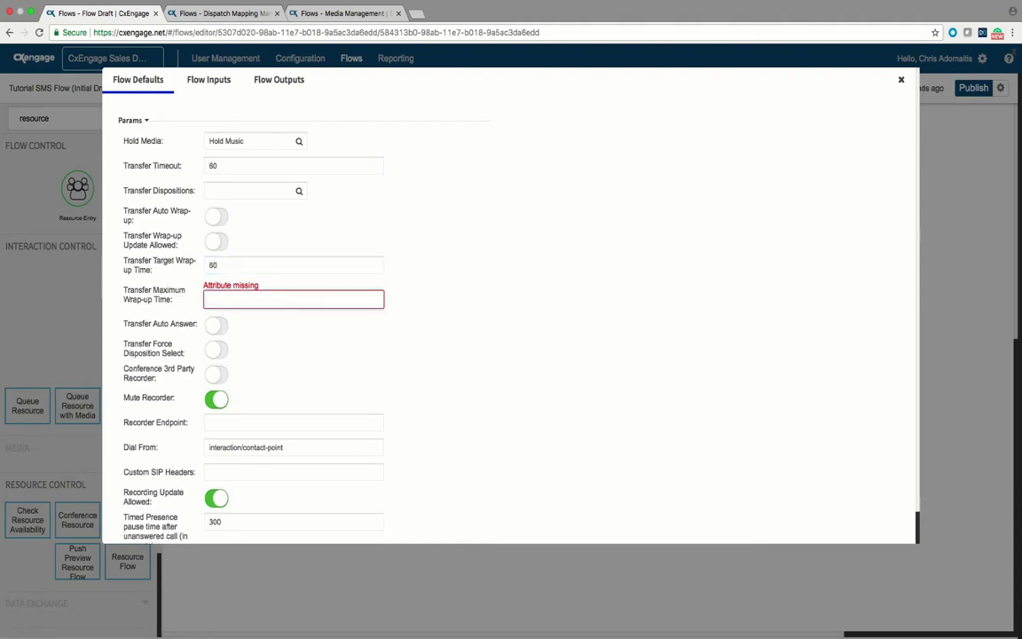
{"action": "type", "text": "120"}
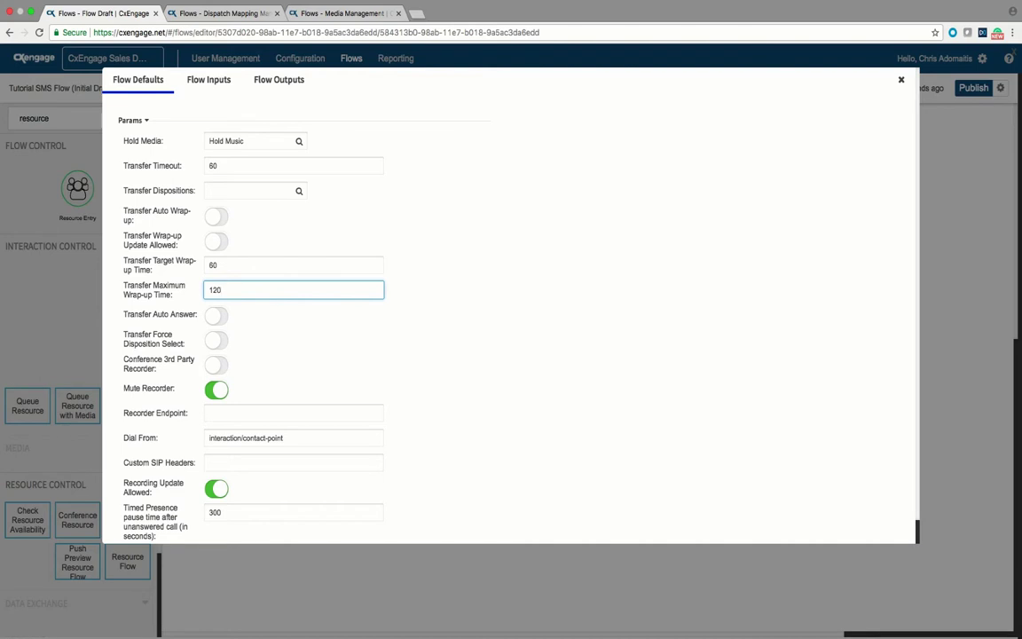
{"action": "key", "text": "Escape"}
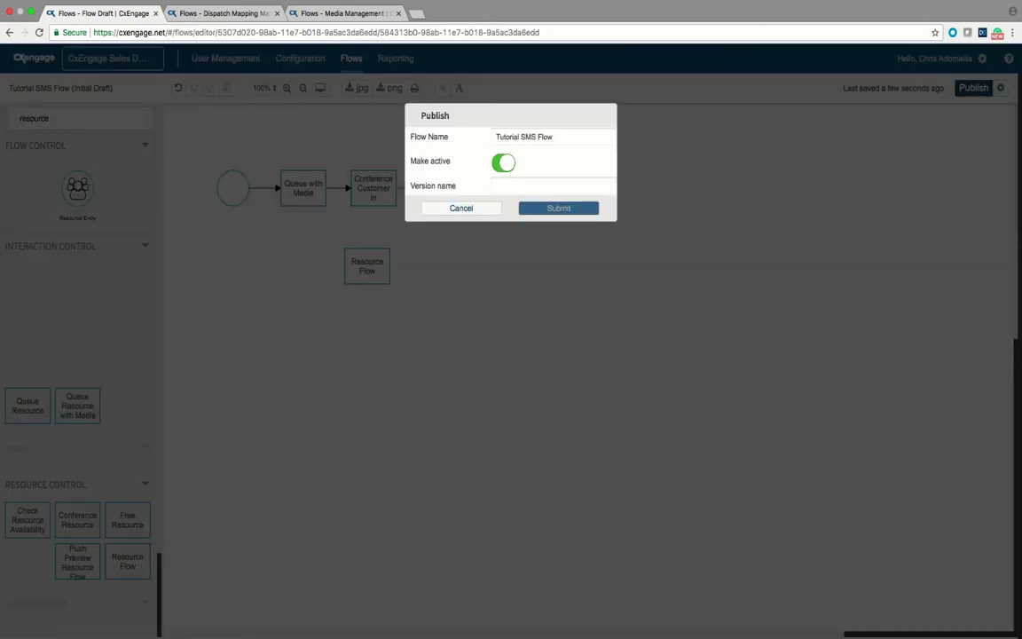
Step: Publish Tutorial SMS Flow as an active version named 'initial flow'
{"action": "left_click", "coordinate": [552, 186]}
{"action": "type", "text": "ini"}
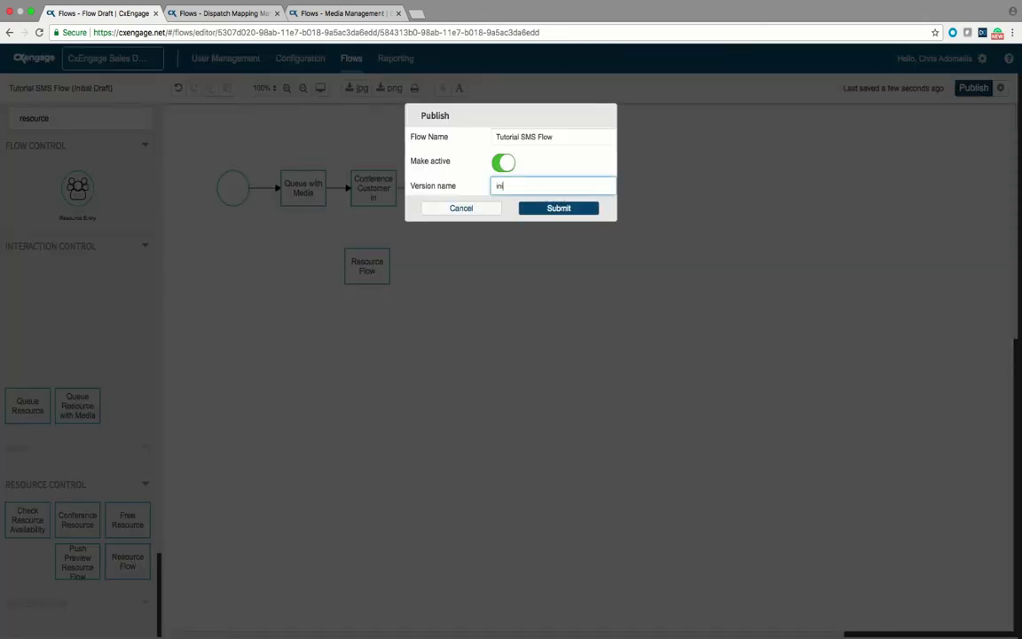
{"action": "type", "text": "tial flow"}
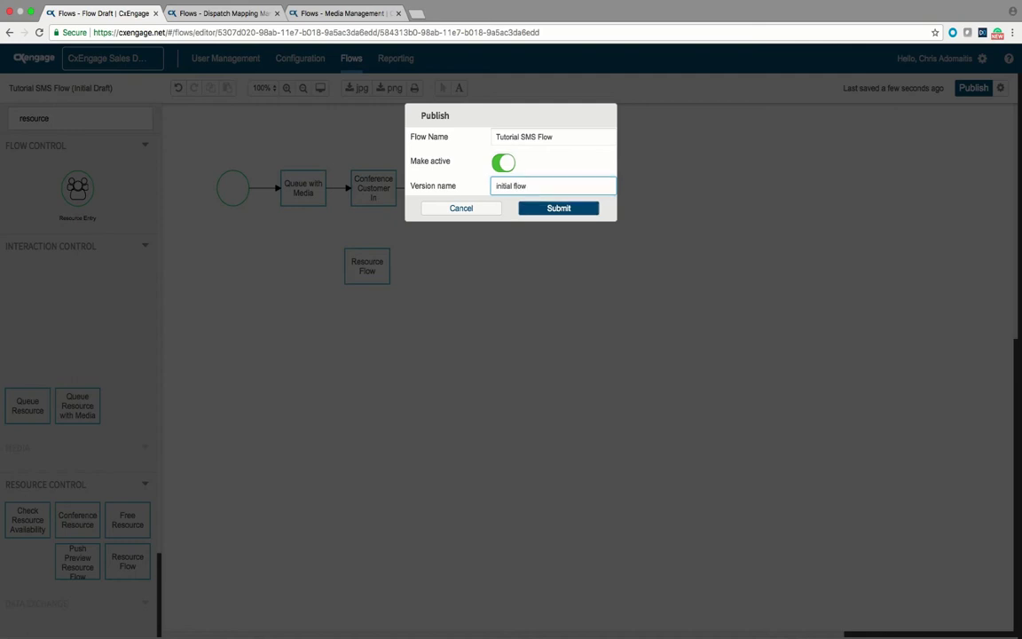
{"action": "key", "text": "Tab"}
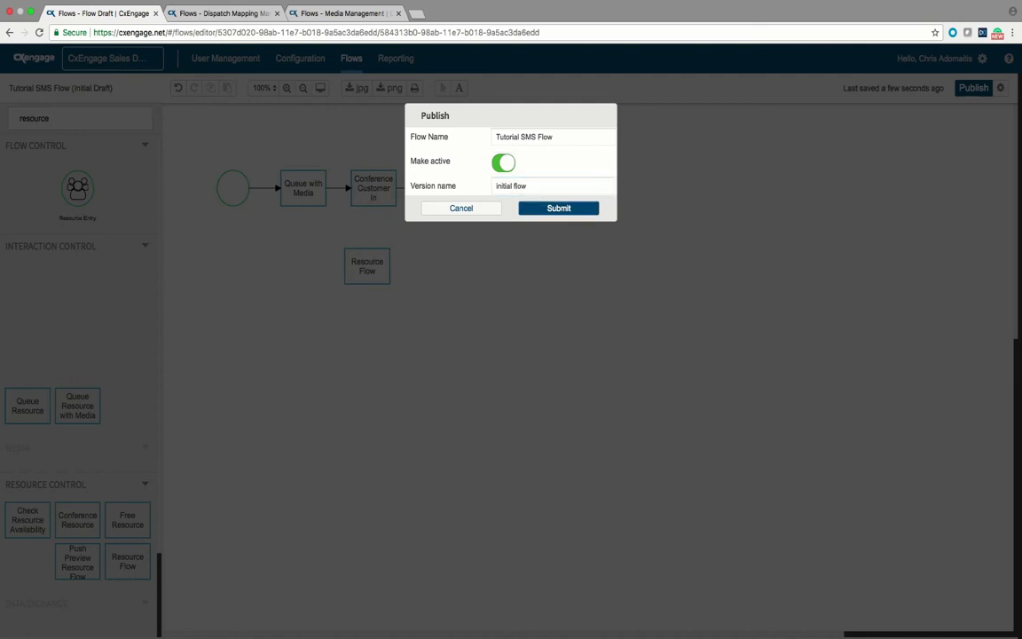
{"action": "key", "text": "Return"}
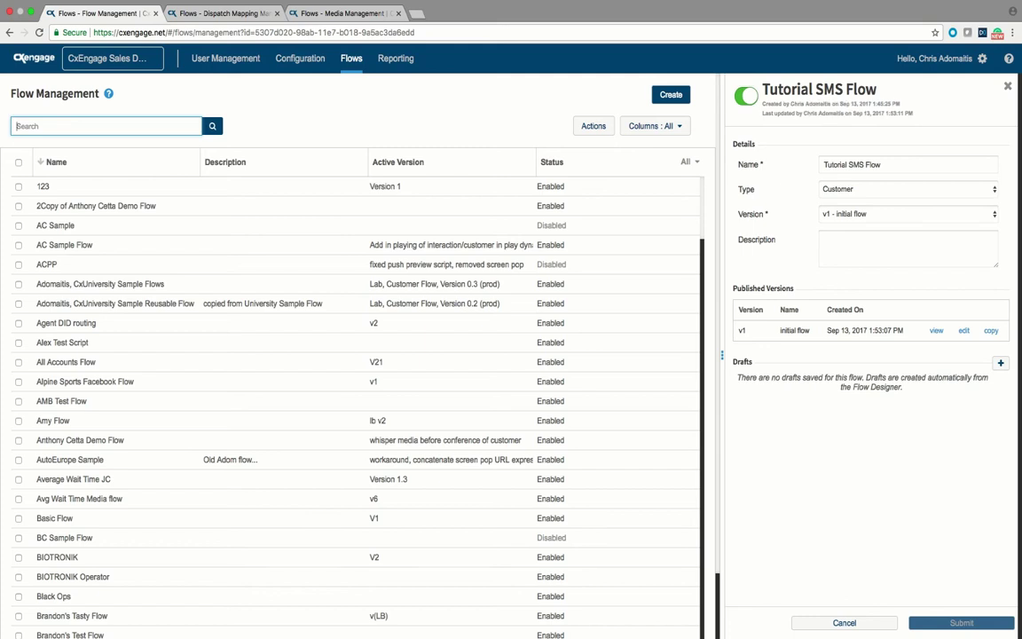
Step: Filter Flow Management by 'tu' to find Tutorial SMS Flow, then open the Flows menu
{"action": "type", "text": "tut"}
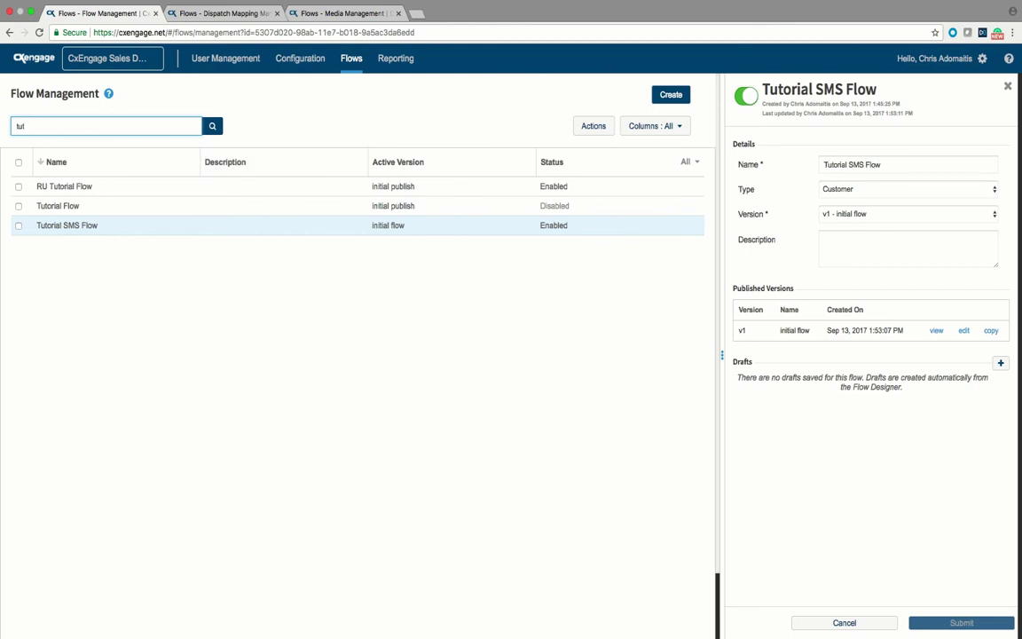
{"action": "left_click", "coordinate": [352, 58]}
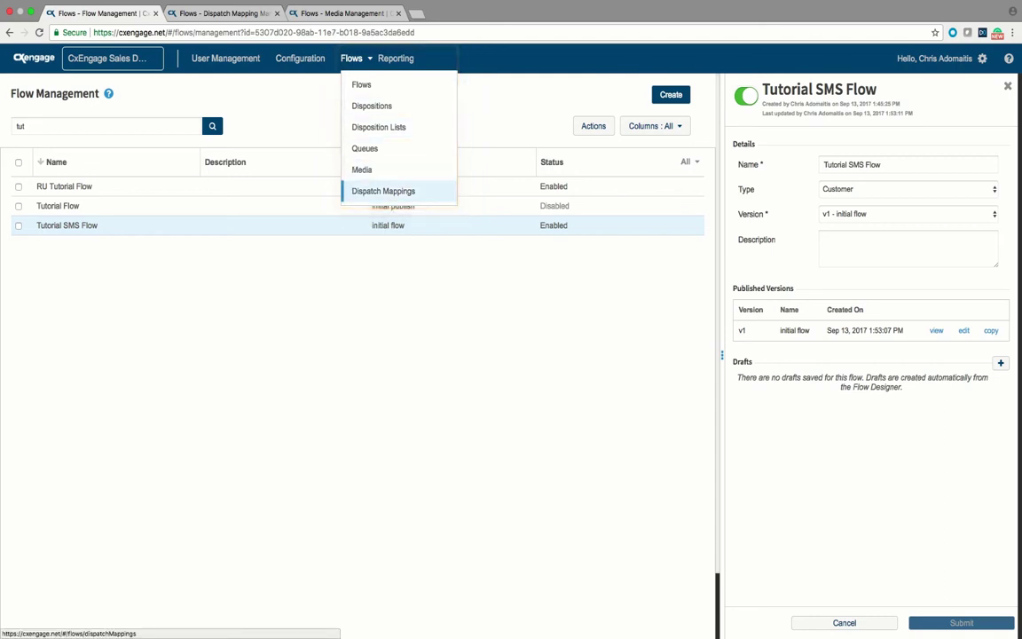
{"action": "left_click", "coordinate": [225, 58]}
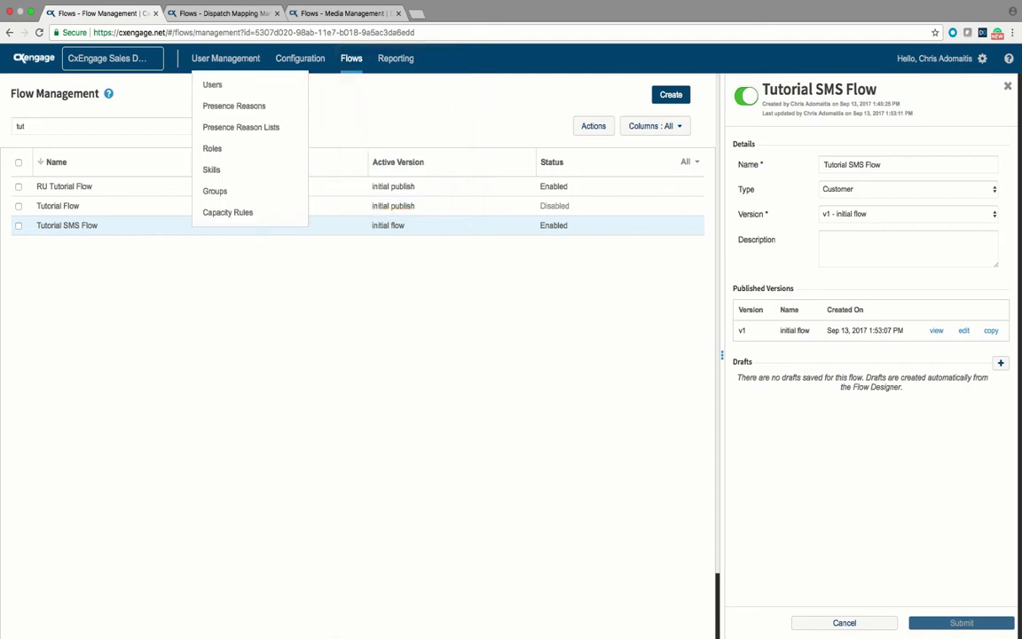
Step: In Dispatch Mappings, clear the search and create a mapping named 'Turtorial SMS mapping'
{"action": "left_click", "coordinate": [222, 12]}
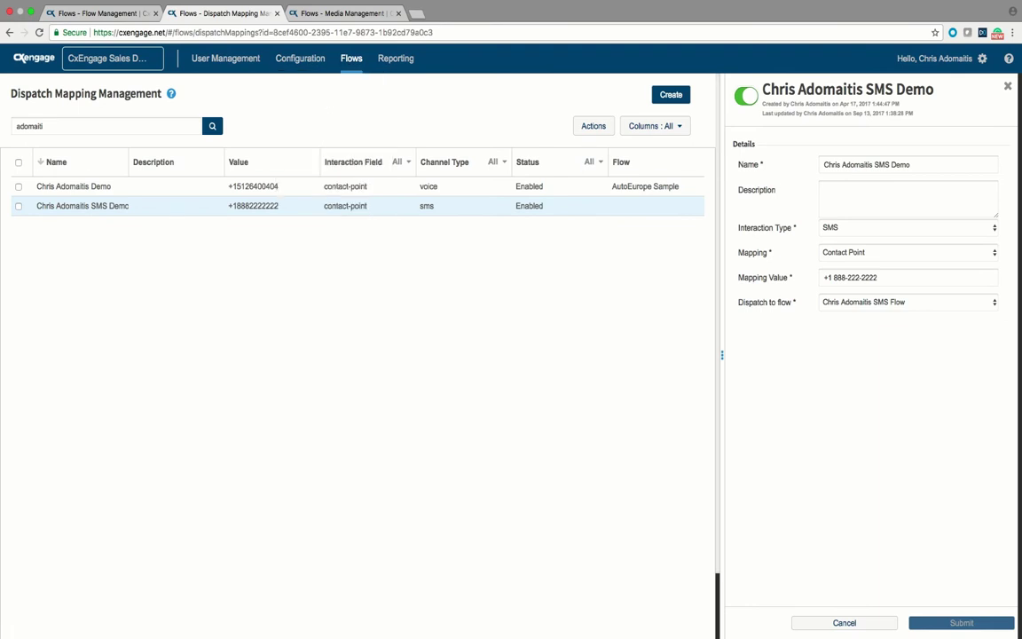
{"action": "double_click", "coordinate": [30, 126]}
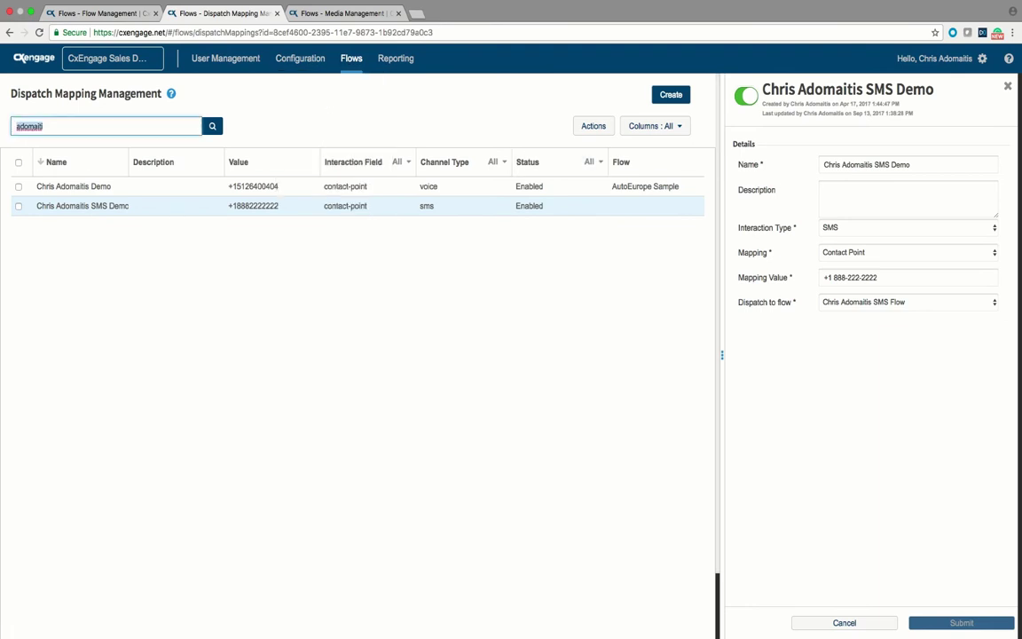
{"action": "key", "text": "BackSpace"}
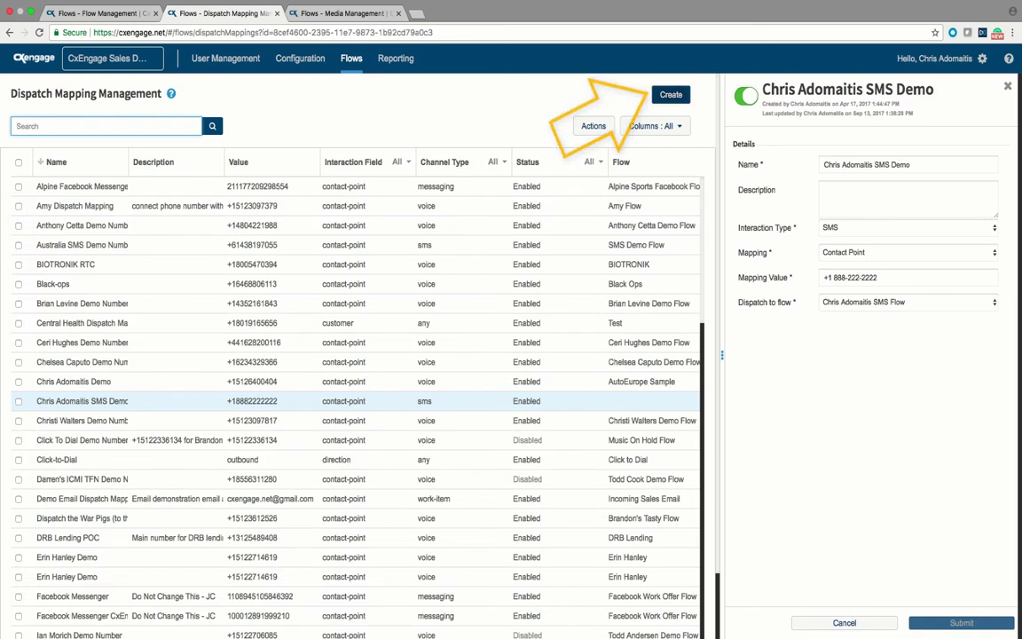
{"action": "left_click", "coordinate": [670, 94]}
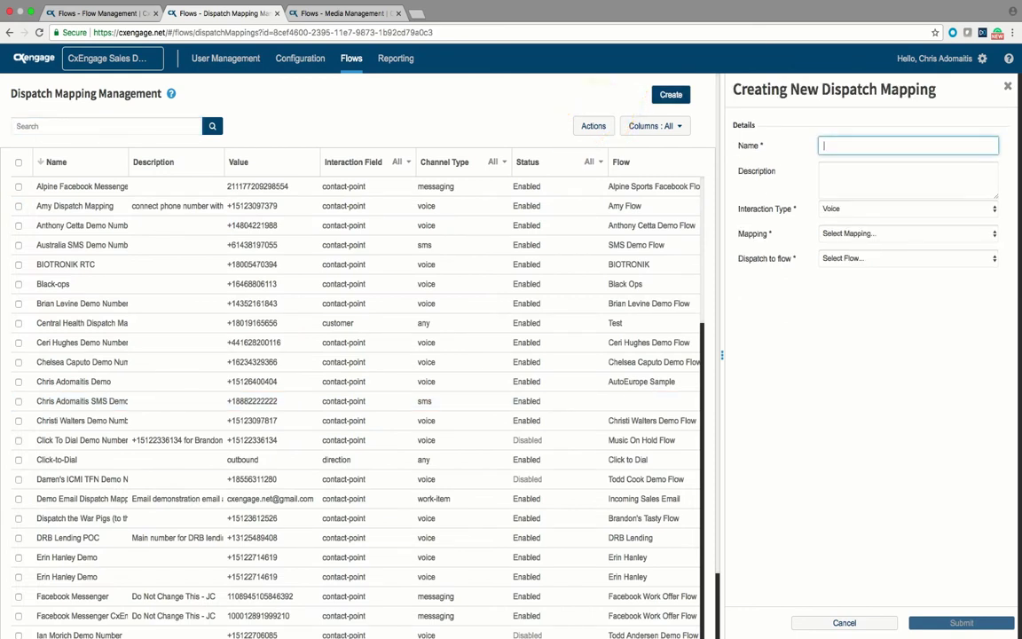
{"action": "type", "text": "Turtorial SMS mapping"}
Step: Set interaction type SMS, mapping by Contact Point, and enter the contact-point phone number
{"action": "left_click", "coordinate": [869, 210]}
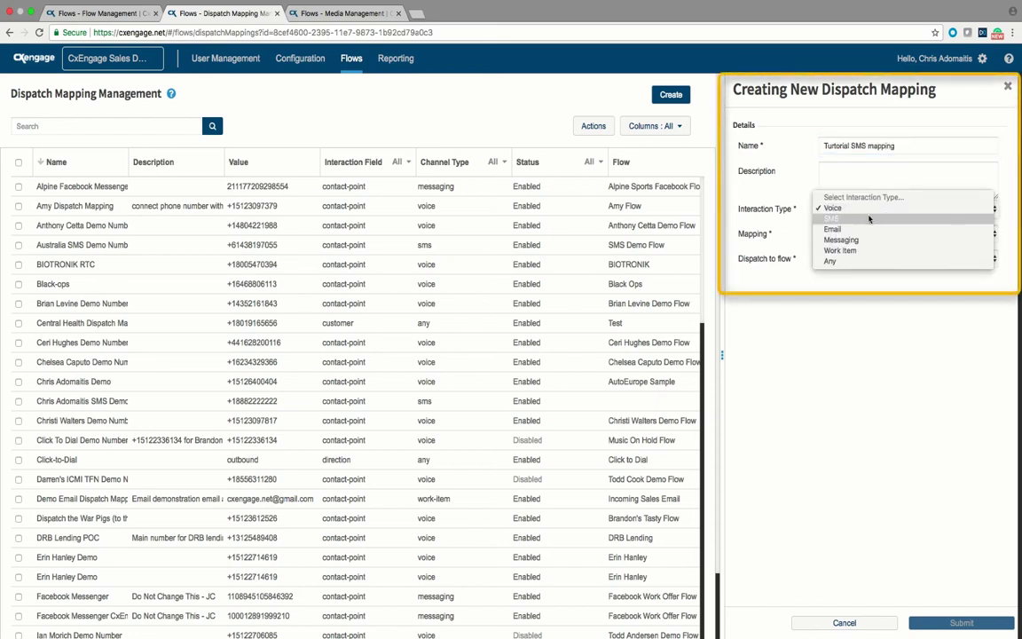
{"action": "left_click", "coordinate": [867, 221]}
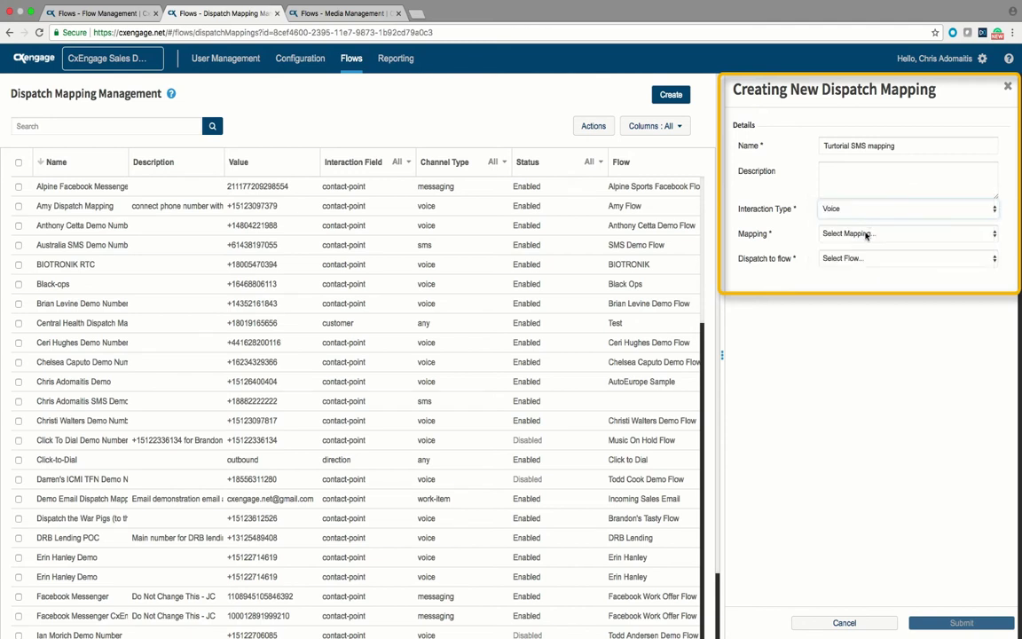
{"action": "left_click", "coordinate": [866, 233]}
{"action": "key", "text": "Escape"}
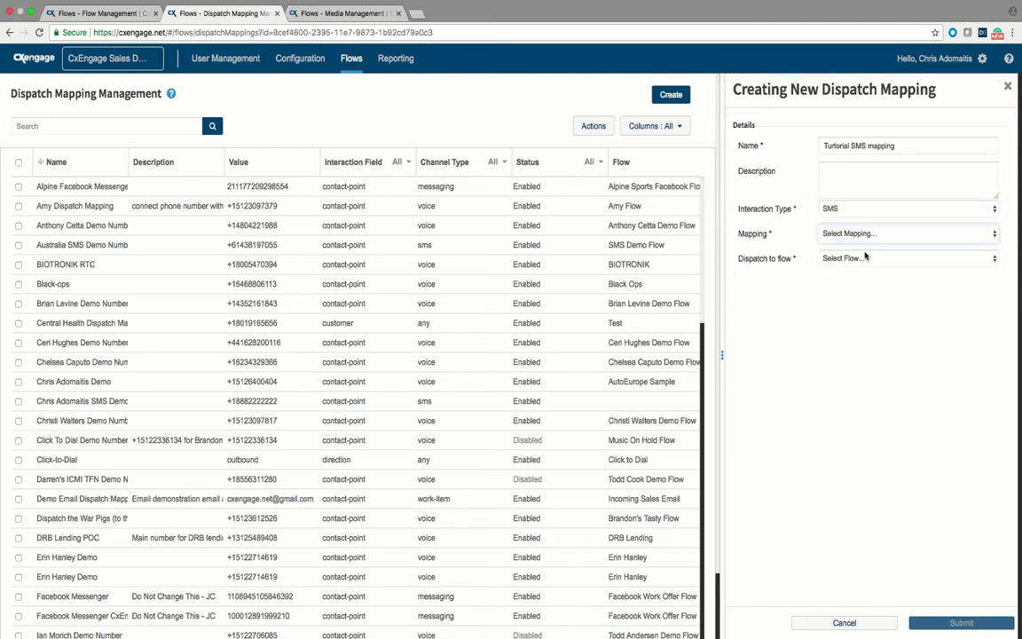
{"action": "left_click", "coordinate": [866, 257]}
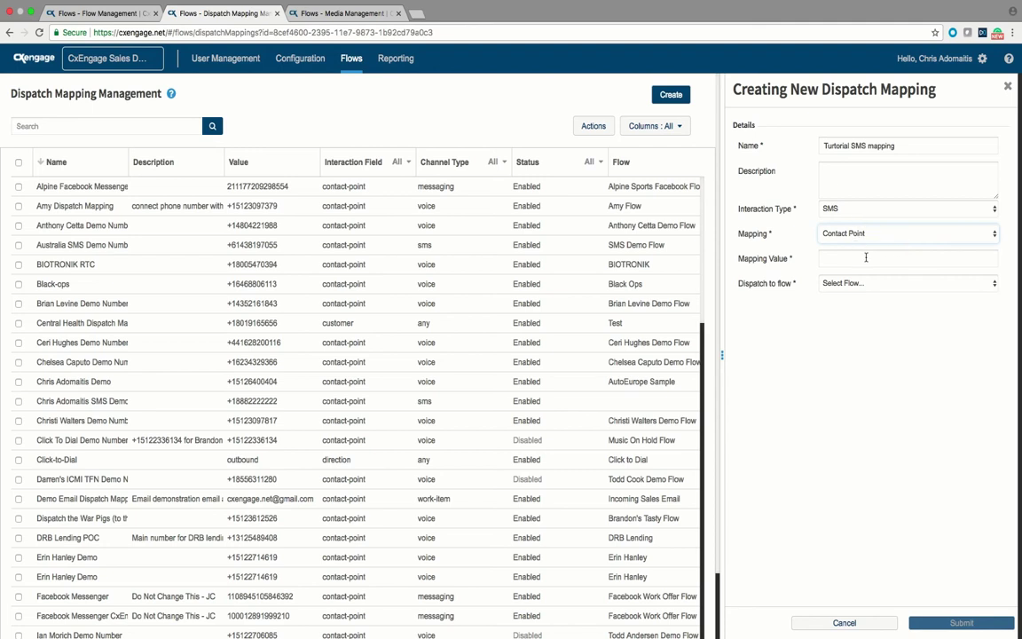
{"action": "left_click", "coordinate": [866, 261]}
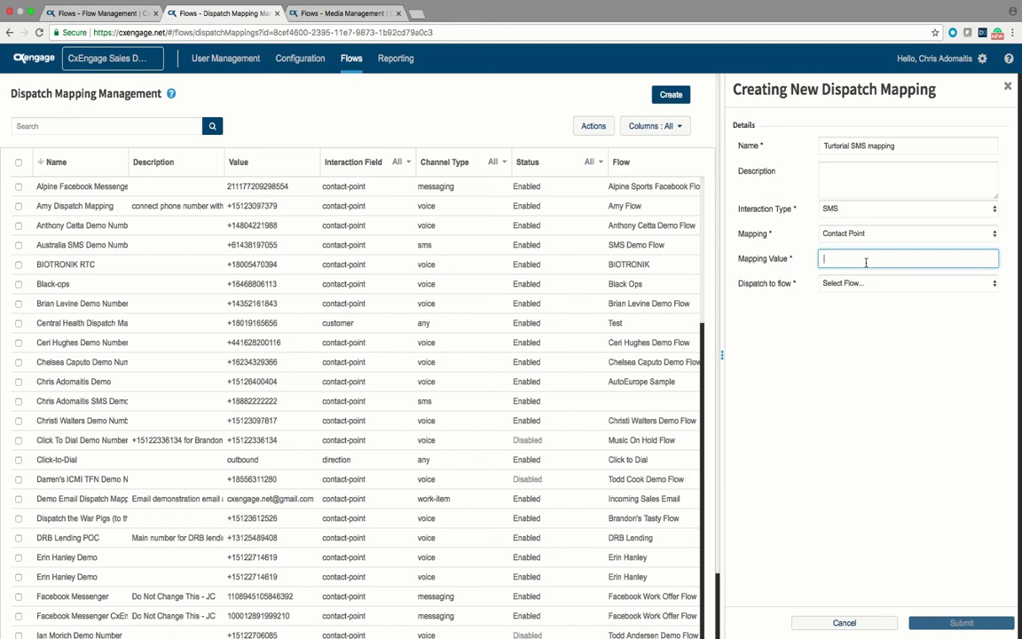
{"action": "key", "text": "Return"}
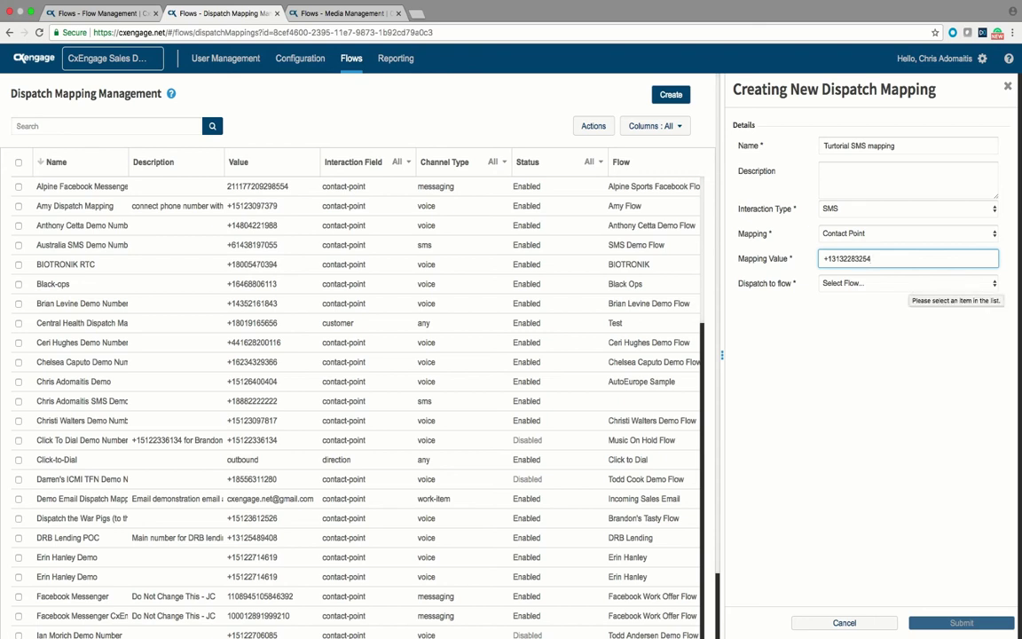
Step: Open the Dispatch to flow list and scroll through the available flows
{"action": "left_click", "coordinate": [908, 285]}
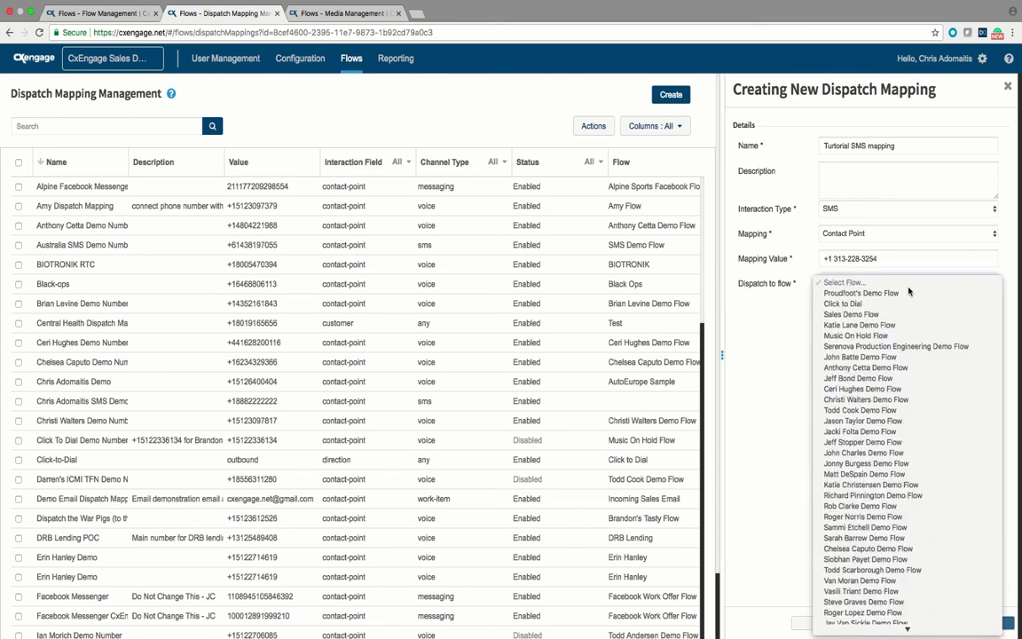
{"action": "scroll", "coordinate": [908, 311], "scroll_direction": "down", "scroll_amount": 10}
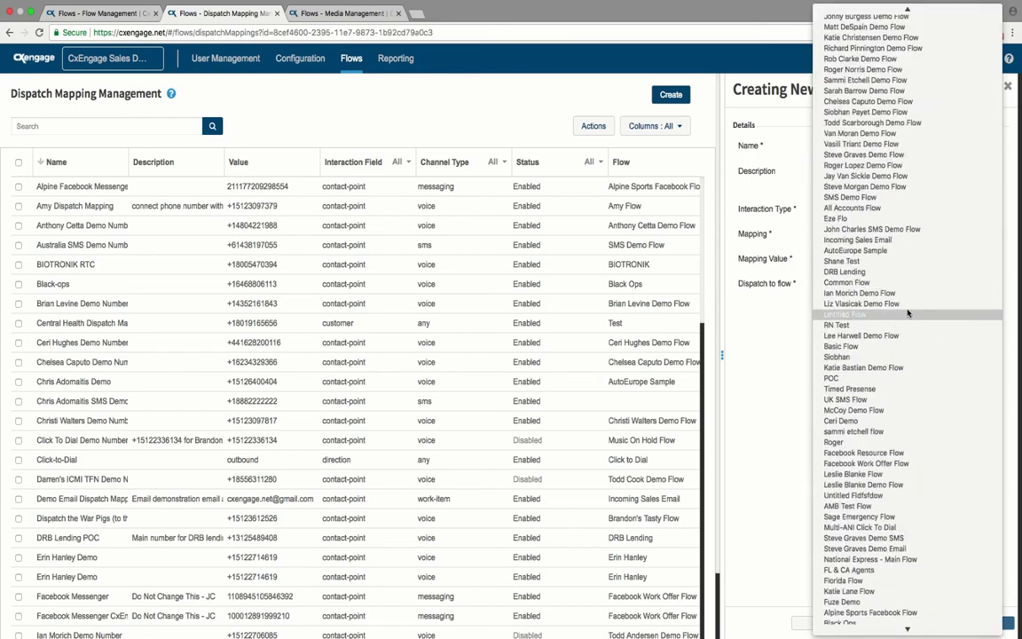
{"action": "scroll", "coordinate": [908, 312], "scroll_direction": "down", "scroll_amount": 5}
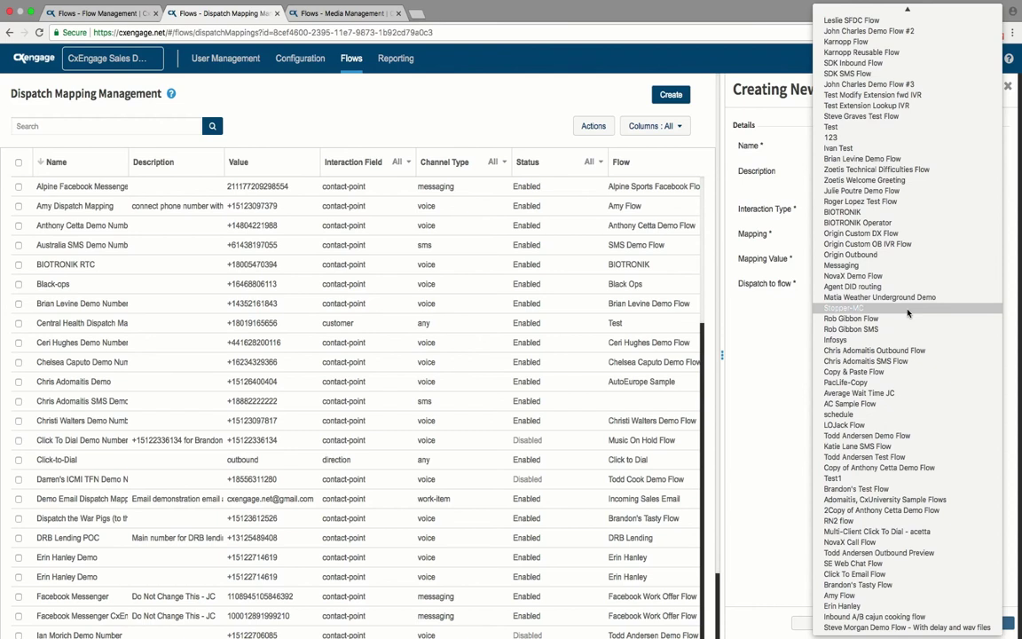